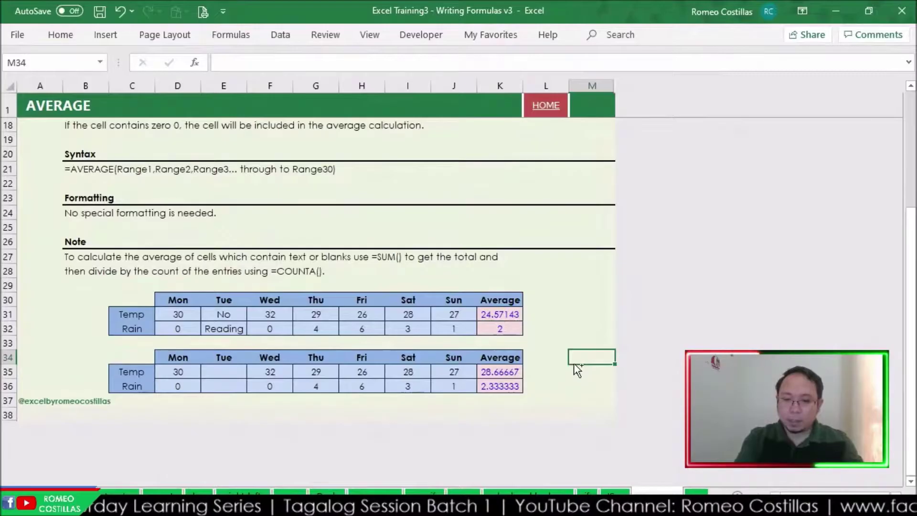
- Go to the AVERAGEIF & AVERAGEIFS sheet, select the Cost values E4:E12, then pick F14
key("ctrl+Page_Down")
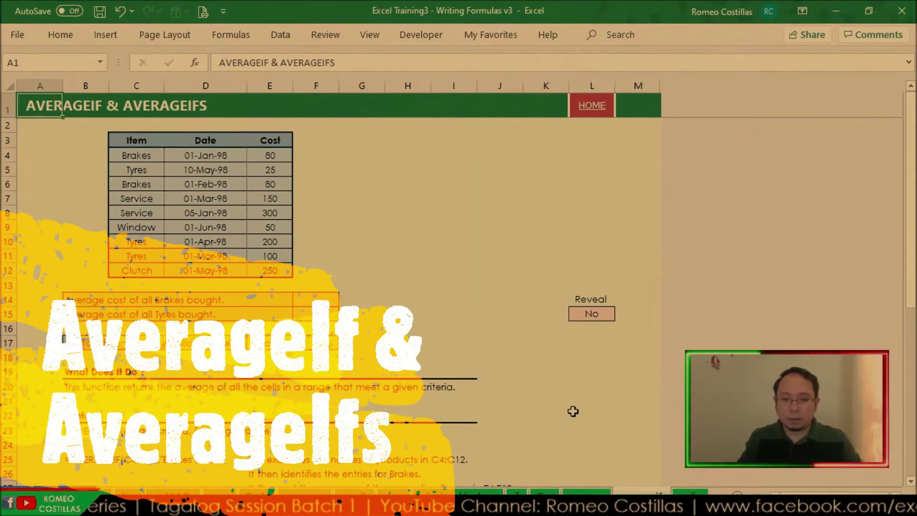
key("ctrl+Page_Down")
key("ctrl+Page_Down")
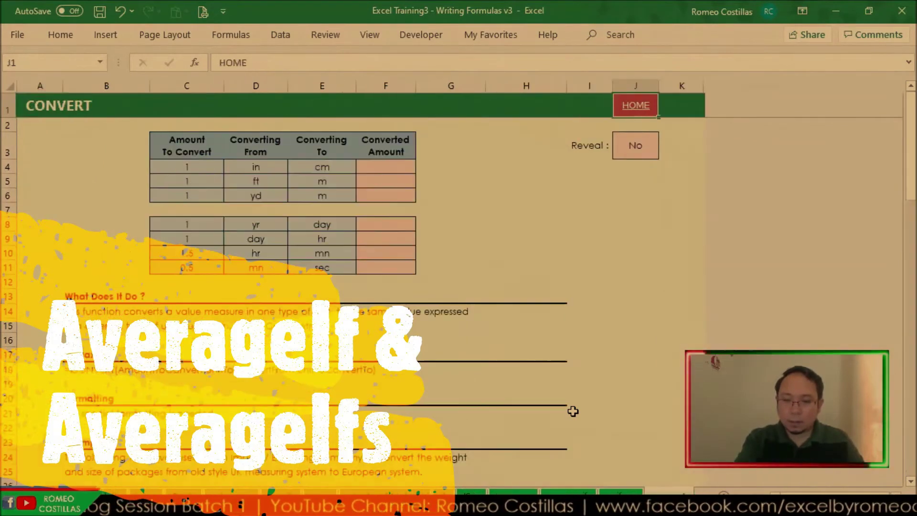
key("ctrl+Page_Up")
key("ctrl+Page_Up")
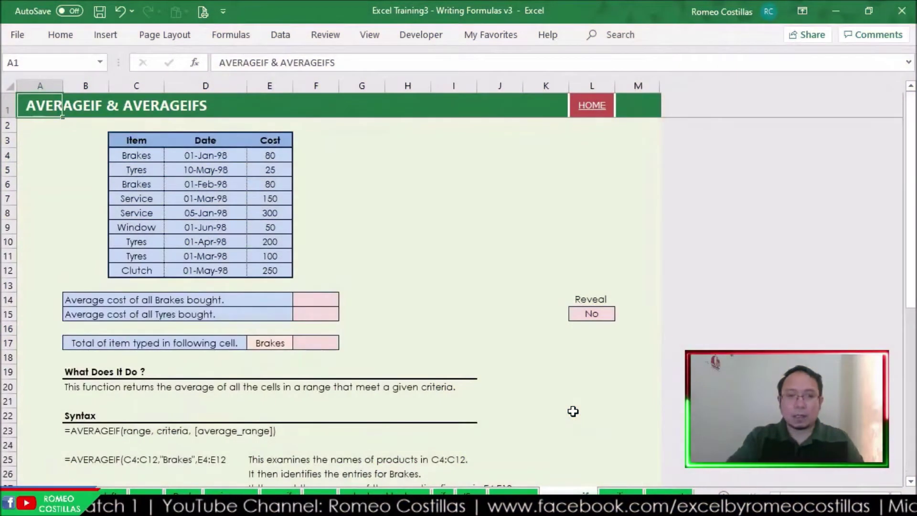
scroll(466, 362, "up", 3, "ctrl")
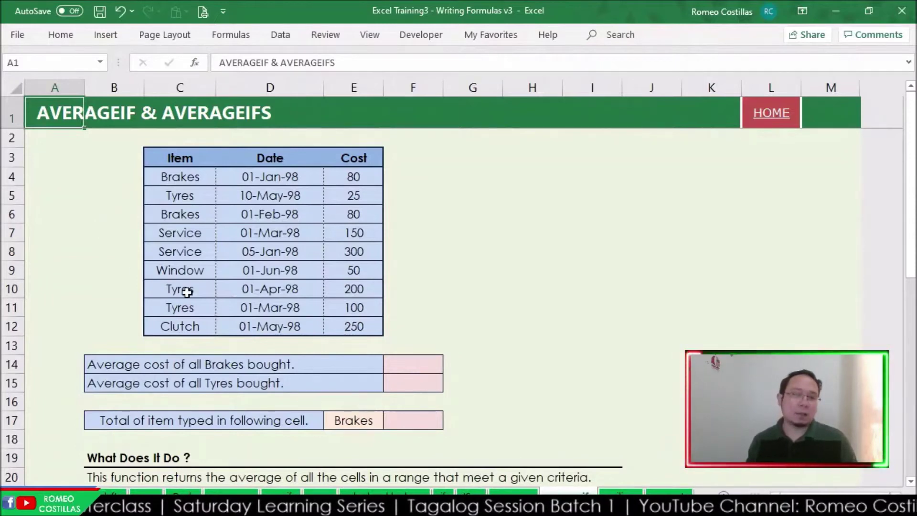
left_click_drag(356, 175, 353, 326)
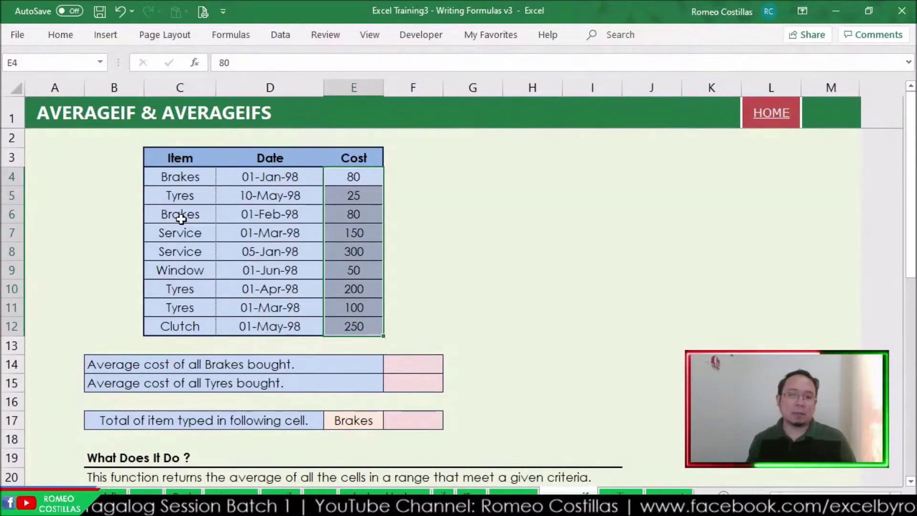
left_click(431, 361)
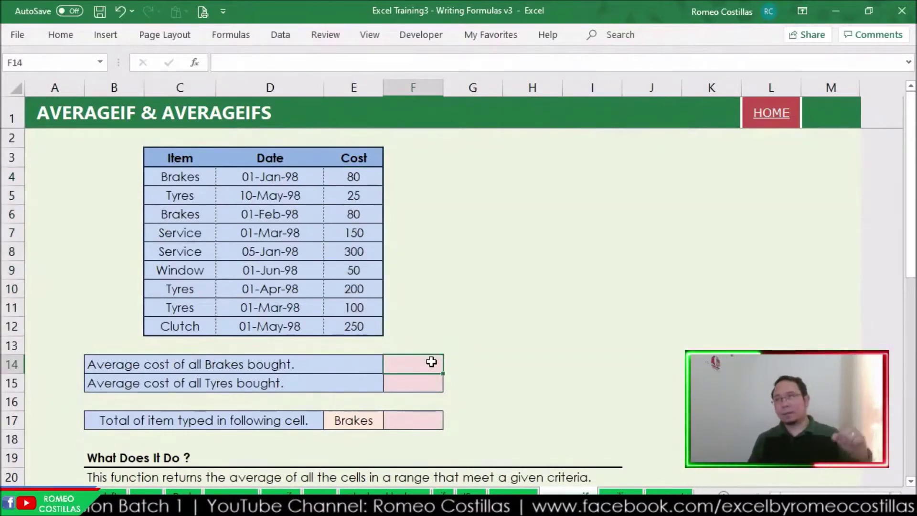
- Enter =AVERAGEIF(C4:C12,"Brake",E4:E12) in F14
type("=a")
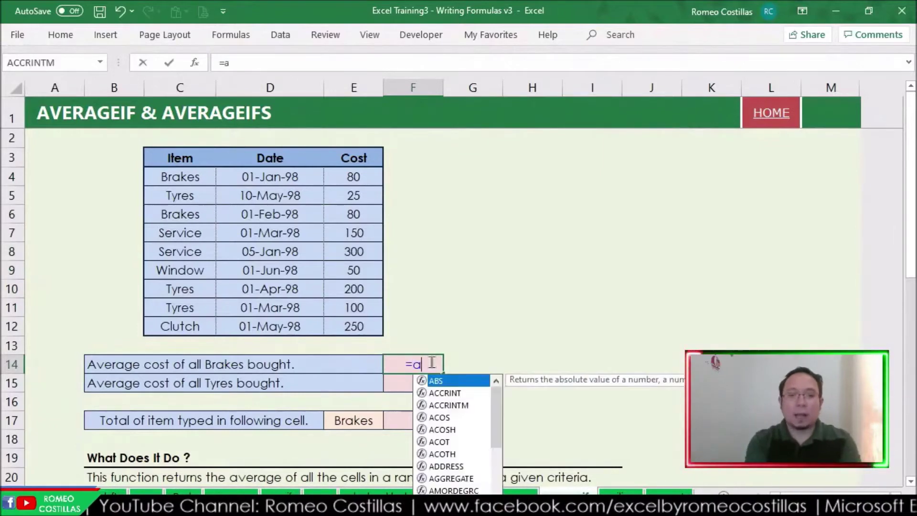
type("verage")
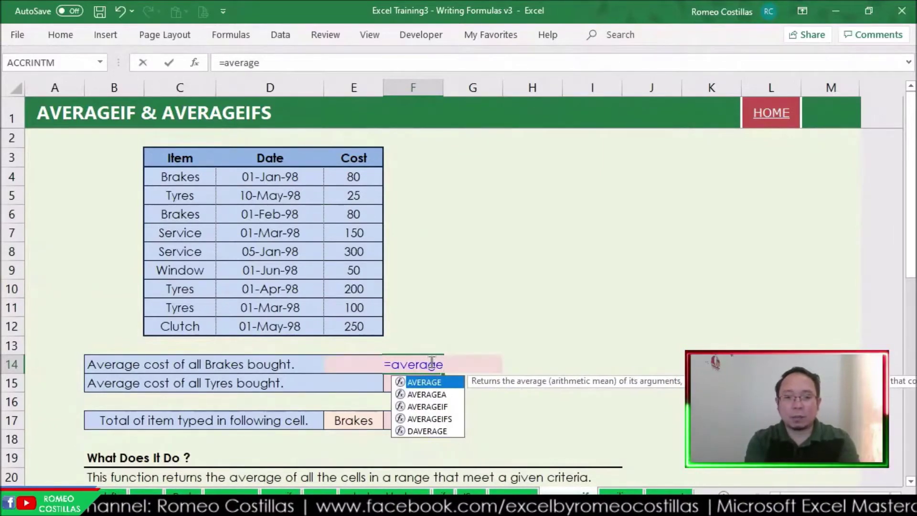
type("if")
key("Tab")
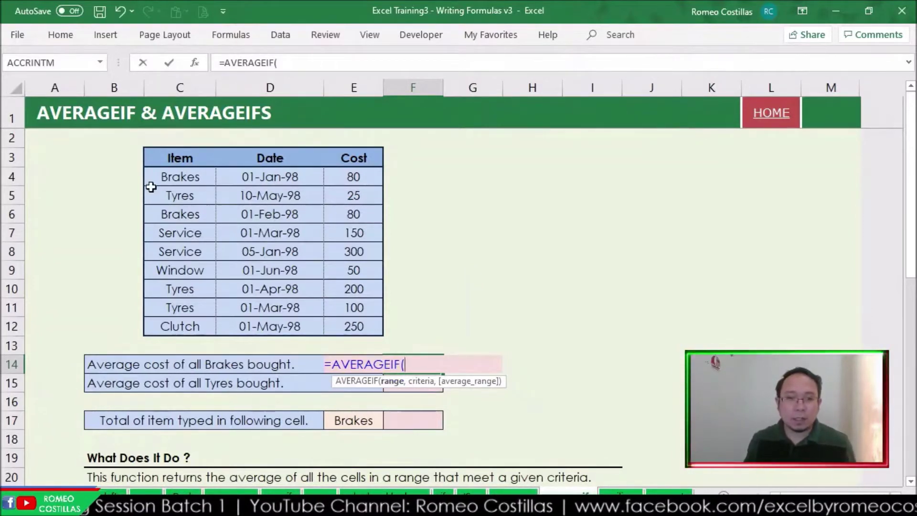
left_click_drag(182, 177, 184, 321)
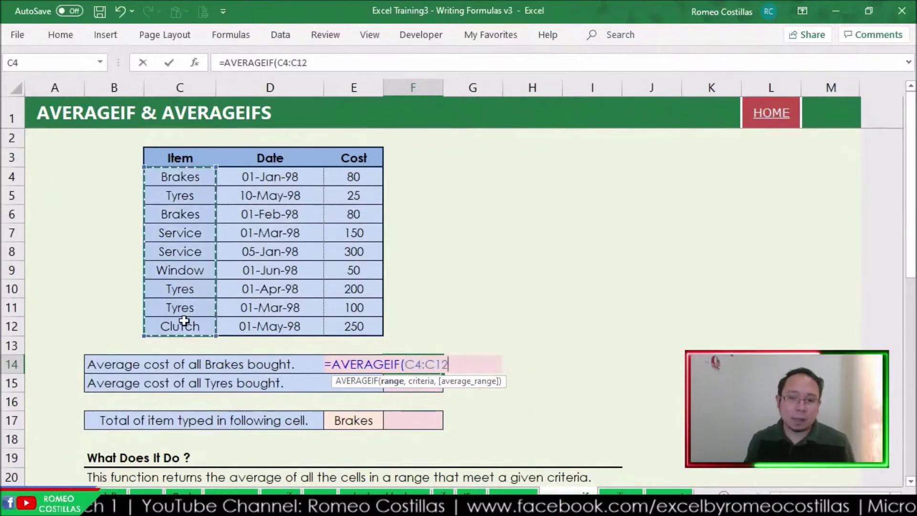
type(",")
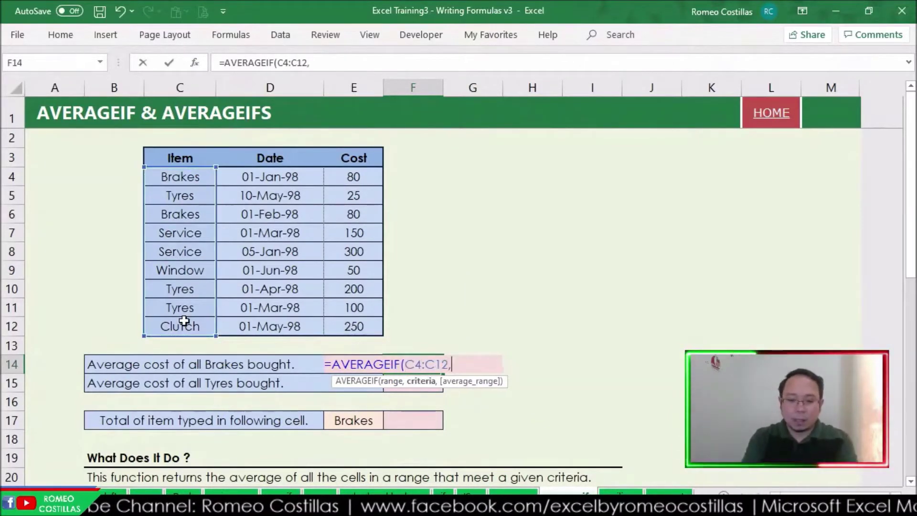
type("\"Brake\",")
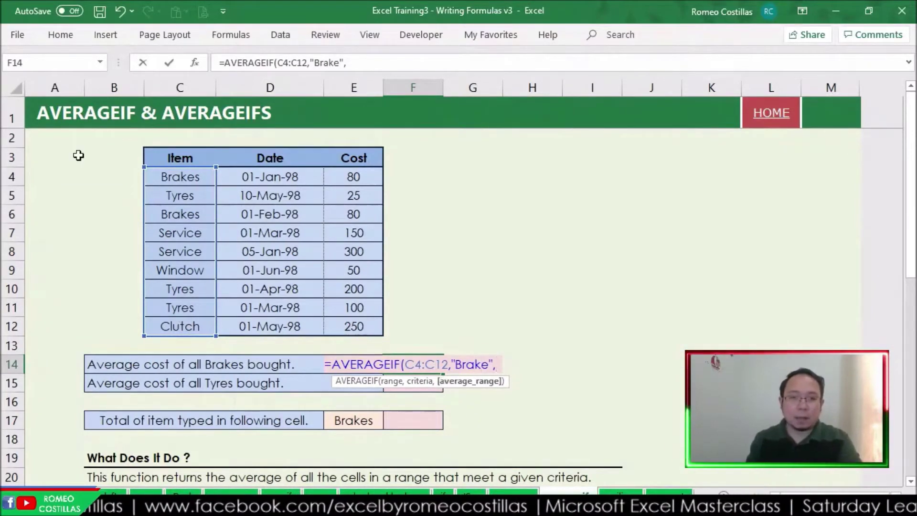
type("E")
left_click_drag(364, 172, 373, 325)
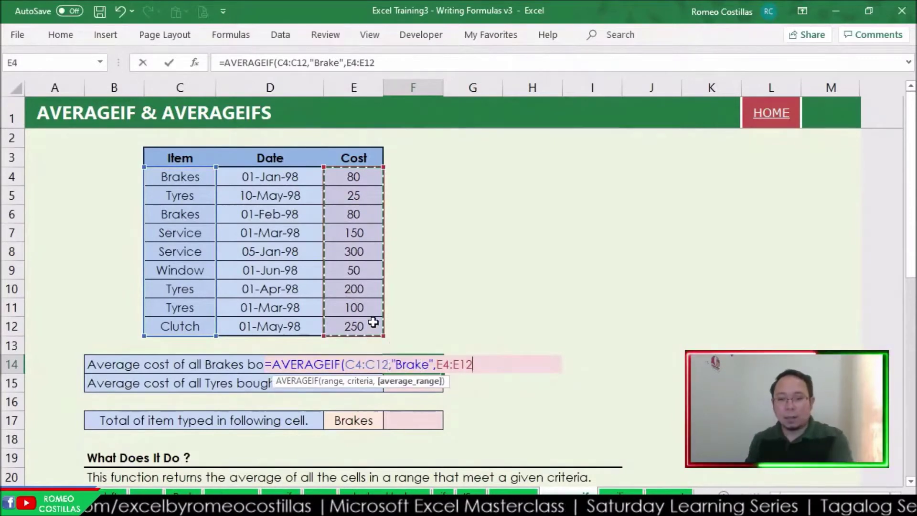
key("Return")
- Inspect F14's #DIV/0! result, cancel editing, and begin retyping =AVERAGEIF
left_click(417, 359)
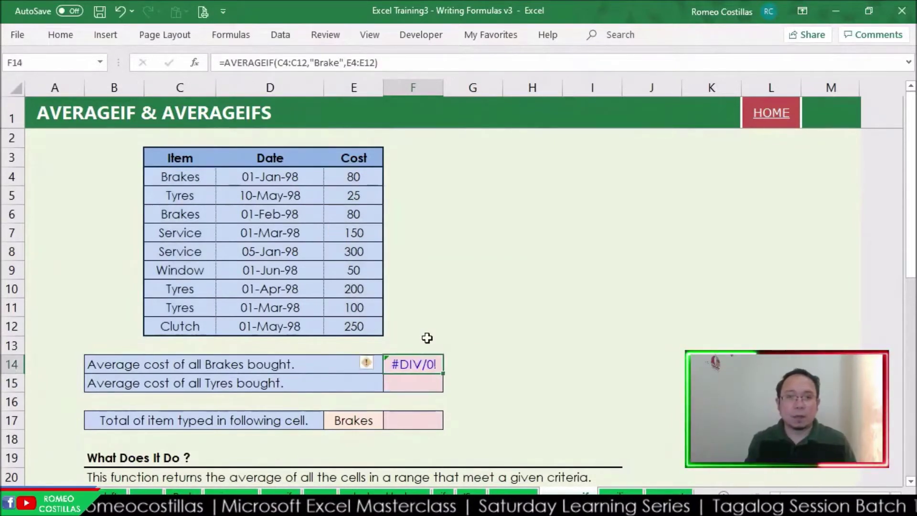
left_click(386, 63)
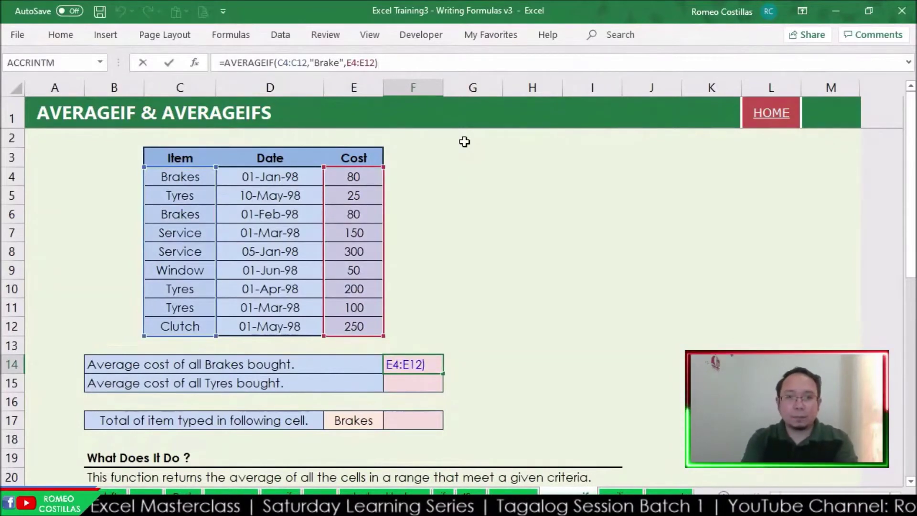
key("Escape")
type("=averageif")
- Complete F14 as =AVERAGEIF(C4:C12,"Brakes",E4:E12) to get 80, then highlight Brakes cells C4 and C6
key("Tab")
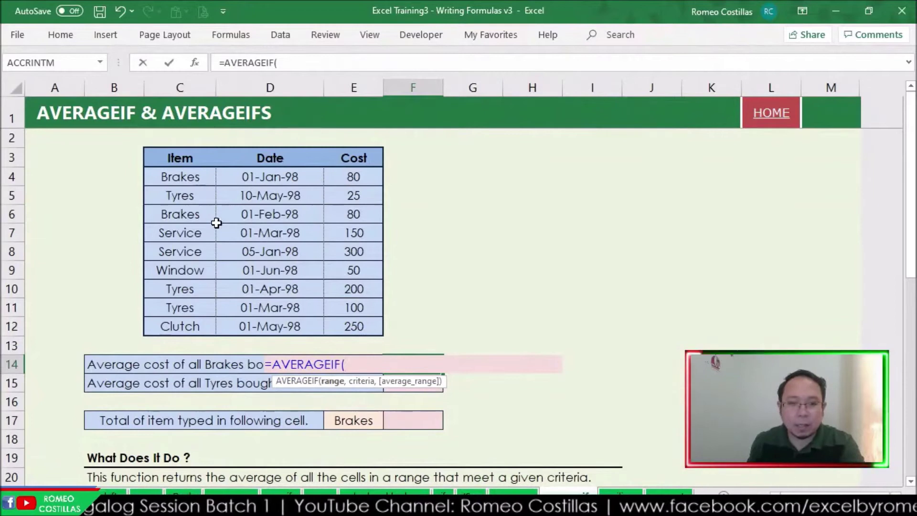
left_click_drag(184, 177, 181, 327)
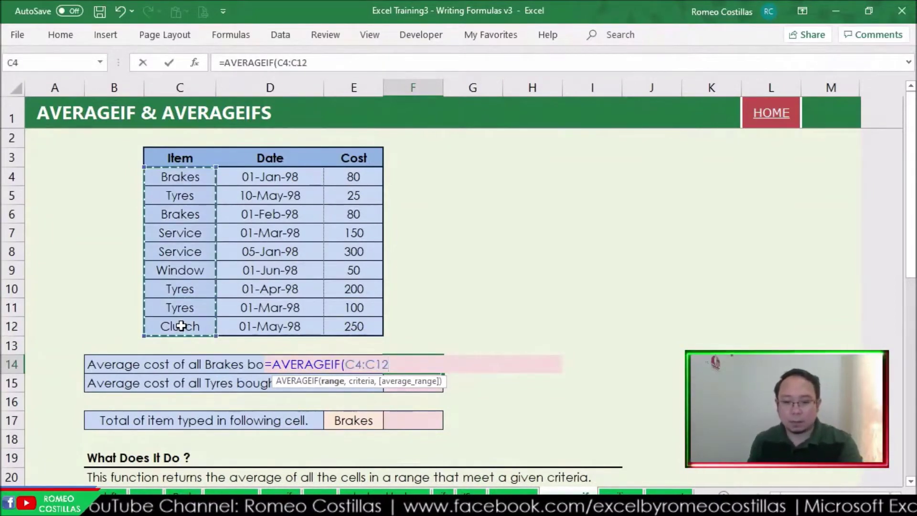
type(",")
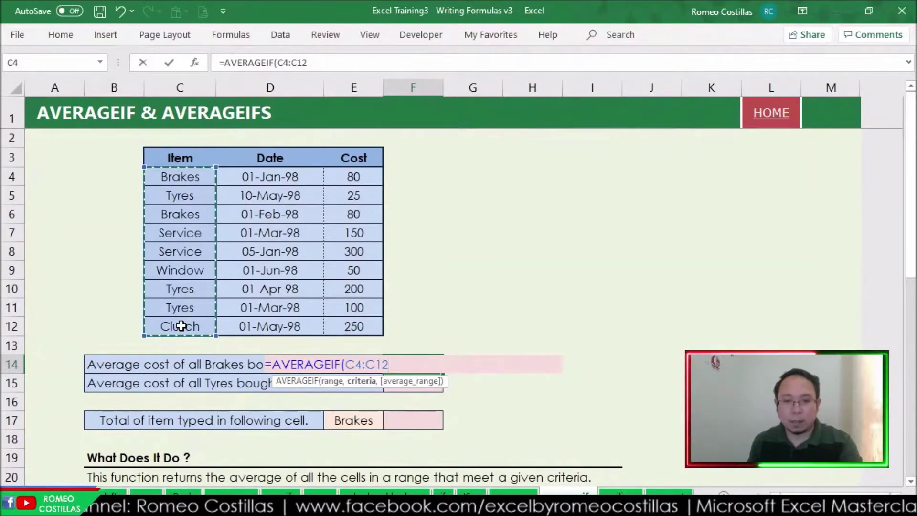
type("\"Brakes")
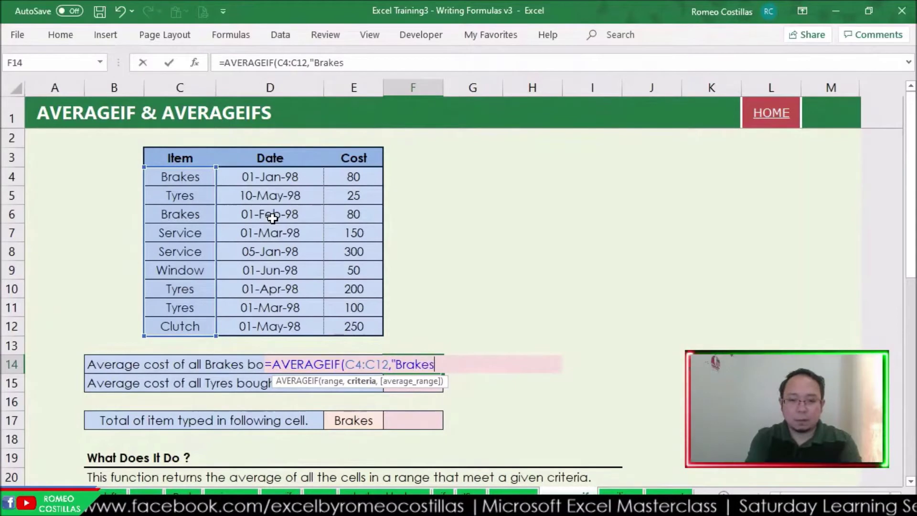
type("\",")
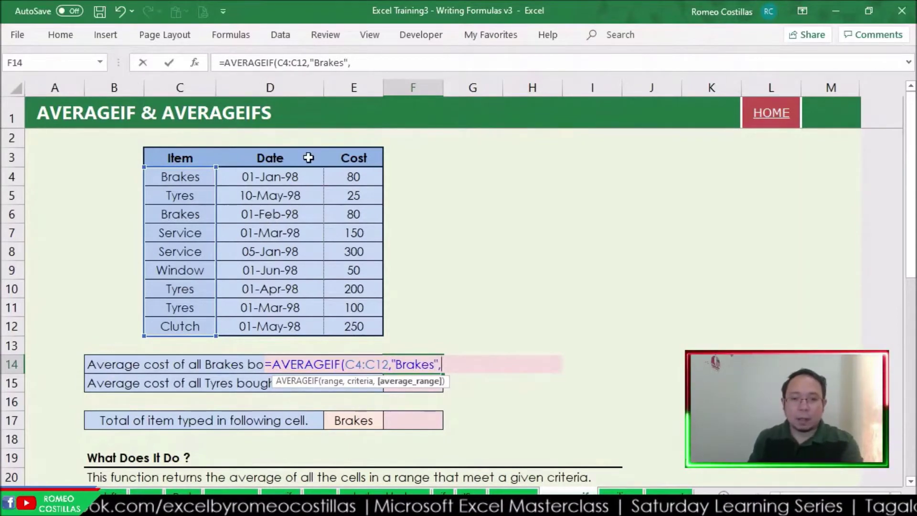
left_click_drag(368, 180, 370, 334)
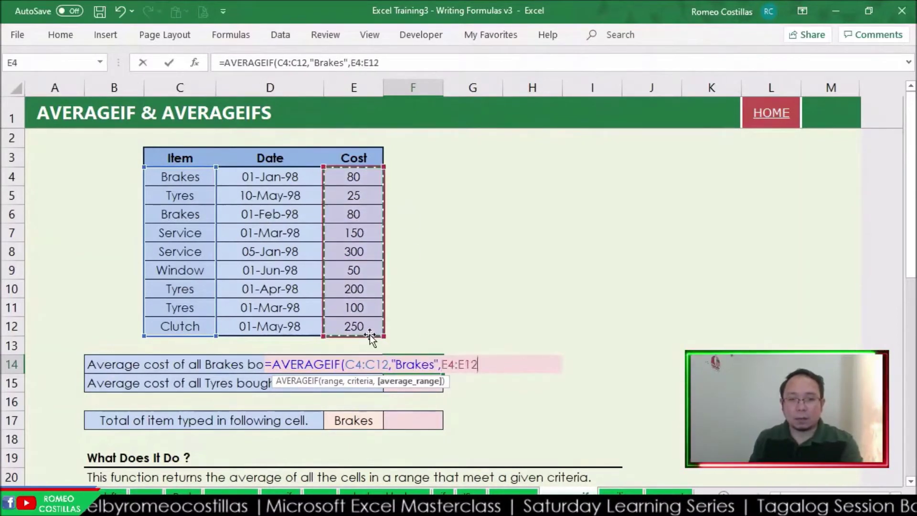
key("Return")
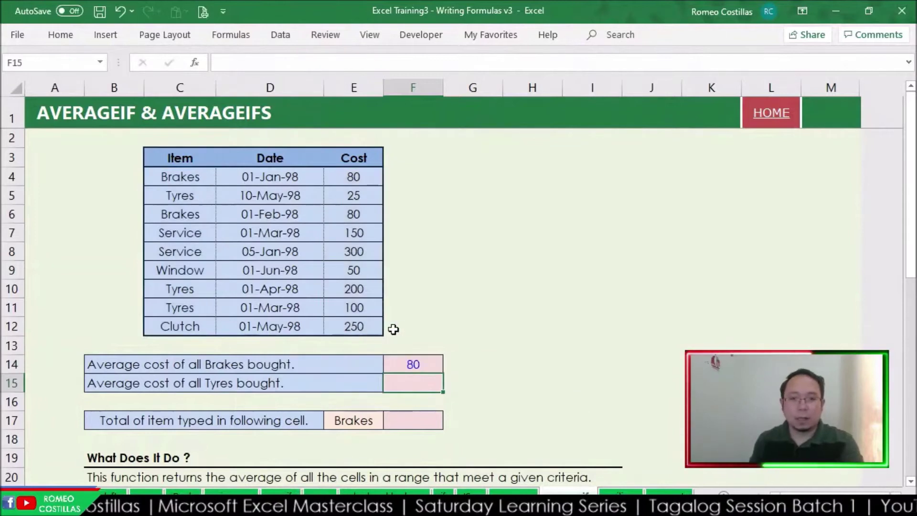
left_click(181, 177)
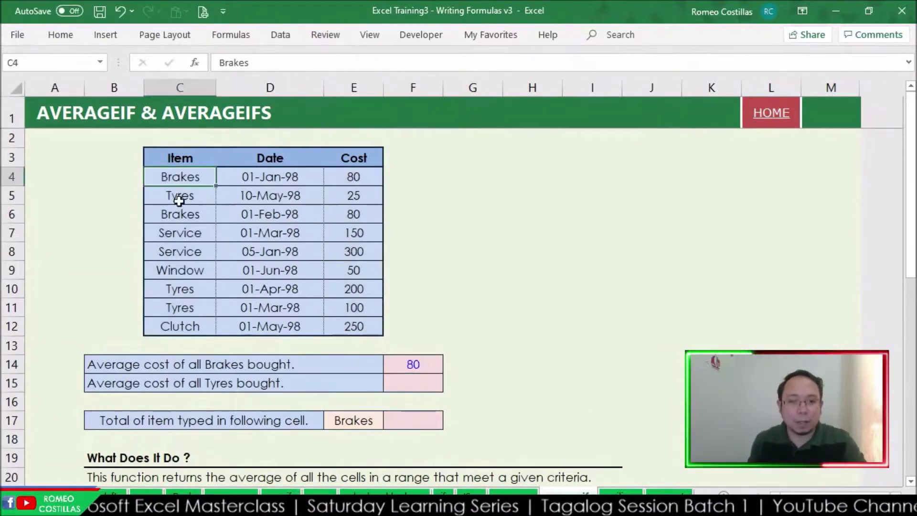
left_click(179, 214, "ctrl")
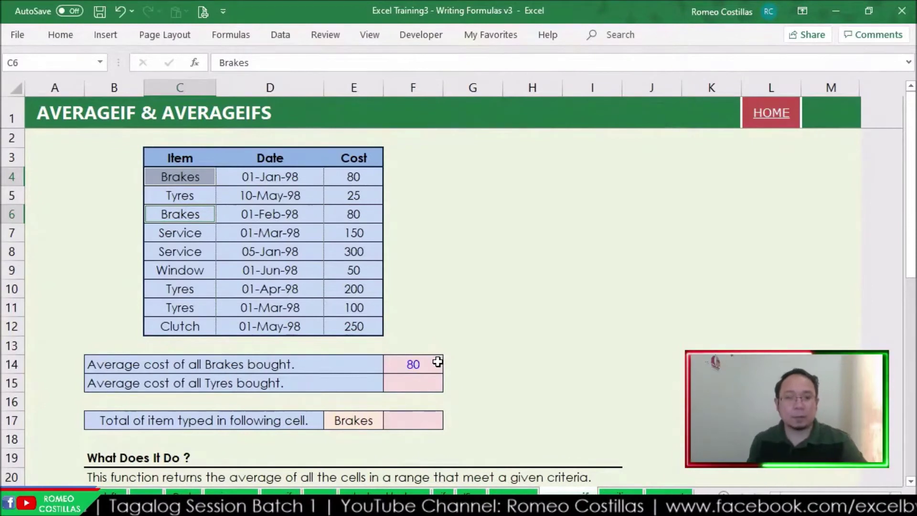
- Start an AVERAGEIF in F15 over C4:C12 with a mistyped Tyres criterion, dismissing the error
left_click(430, 387)
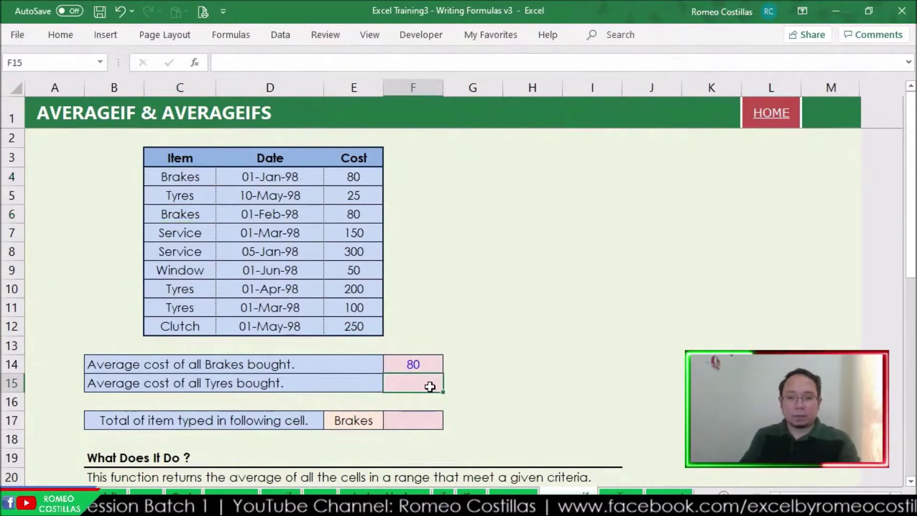
type("=aver")
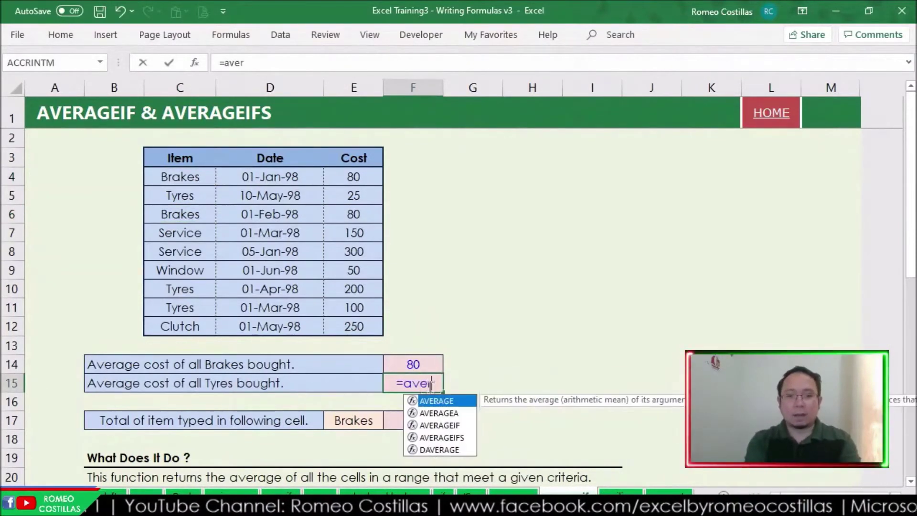
type("ageif")
key("Tab")
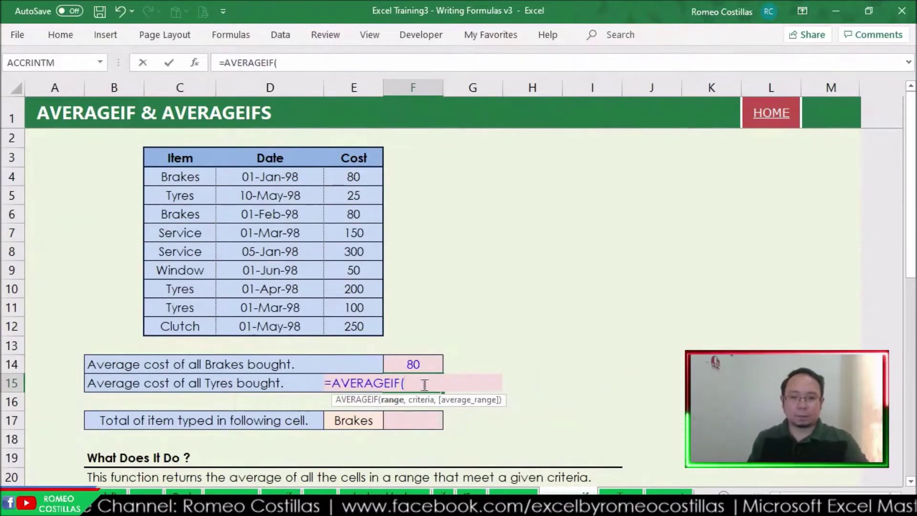
left_click_drag(174, 177, 190, 319)
type(",")
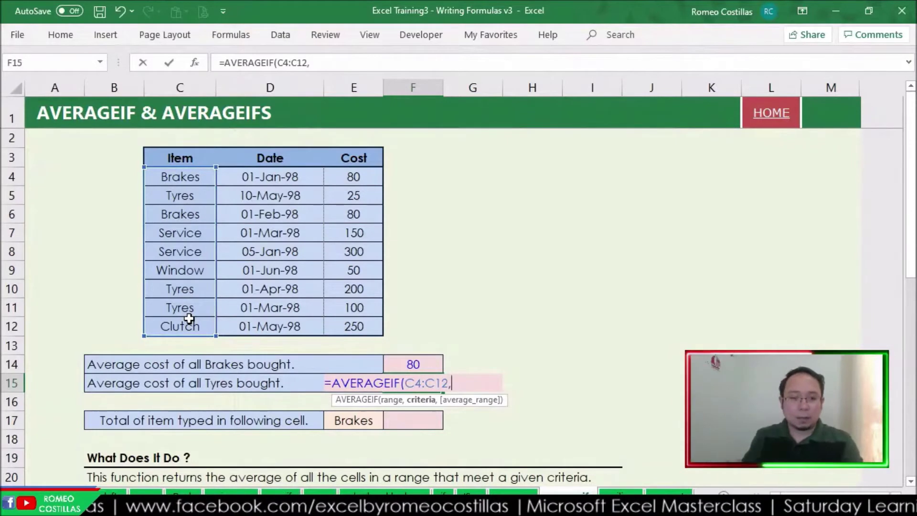
type("\"Tyrws")
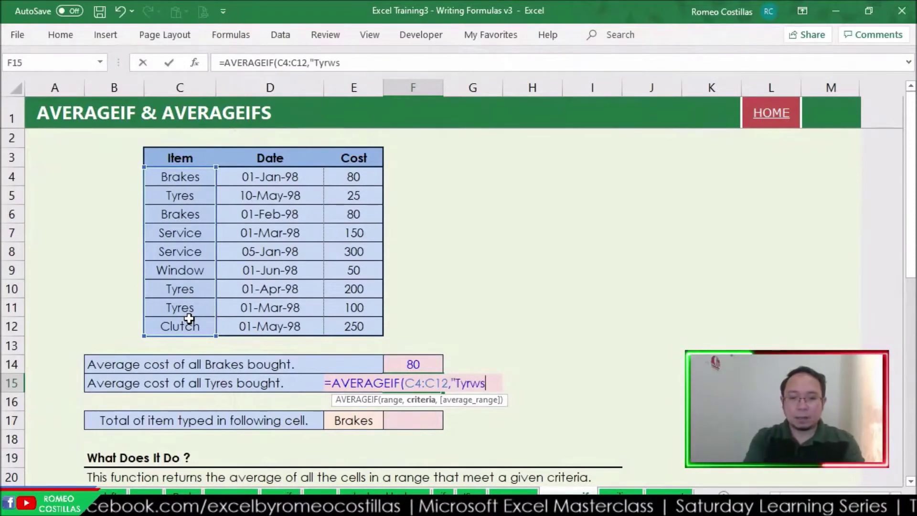
key("BackSpace")
key("BackSpace")
type("es\"m")
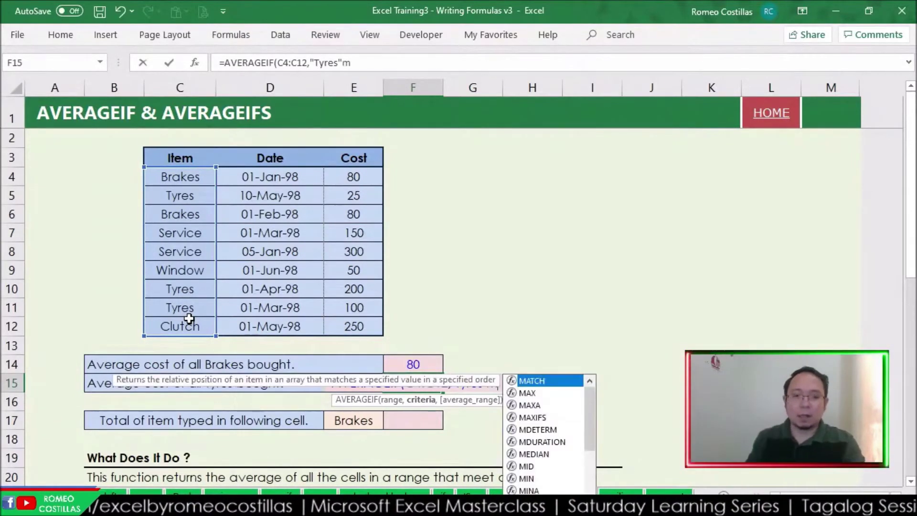
left_click(365, 177)
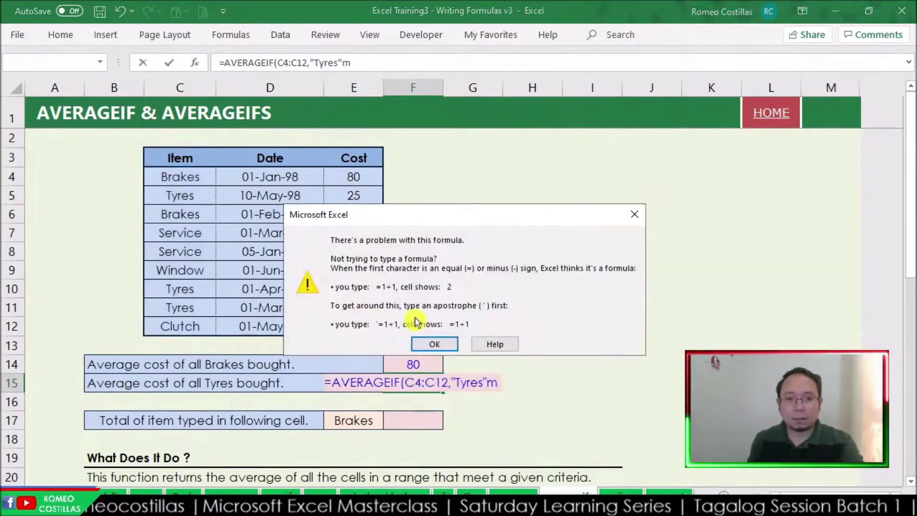
left_click(635, 213)
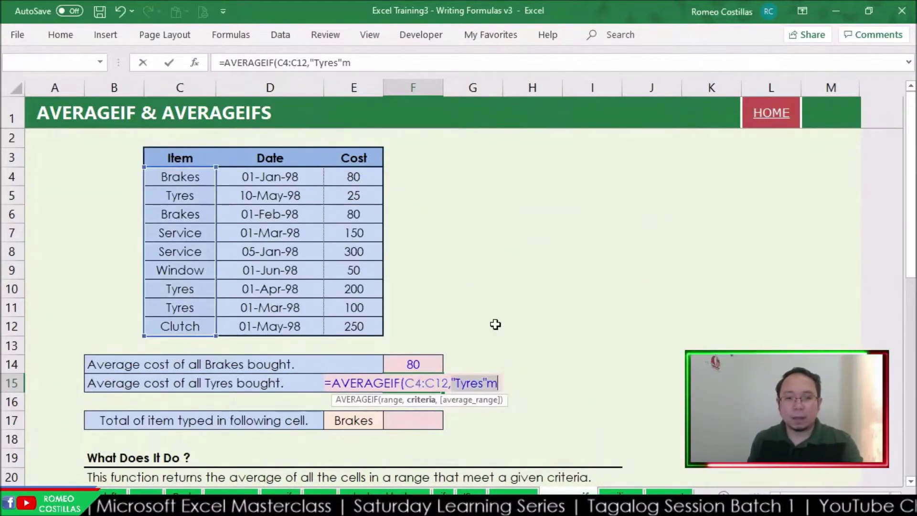
- Remove the stray 'm' and add E4:E12 so F15 returns 108.3333
left_click(358, 63)
key("BackSpace")
type(",")
left_click_drag(353, 176, 356, 323)
key("Return")
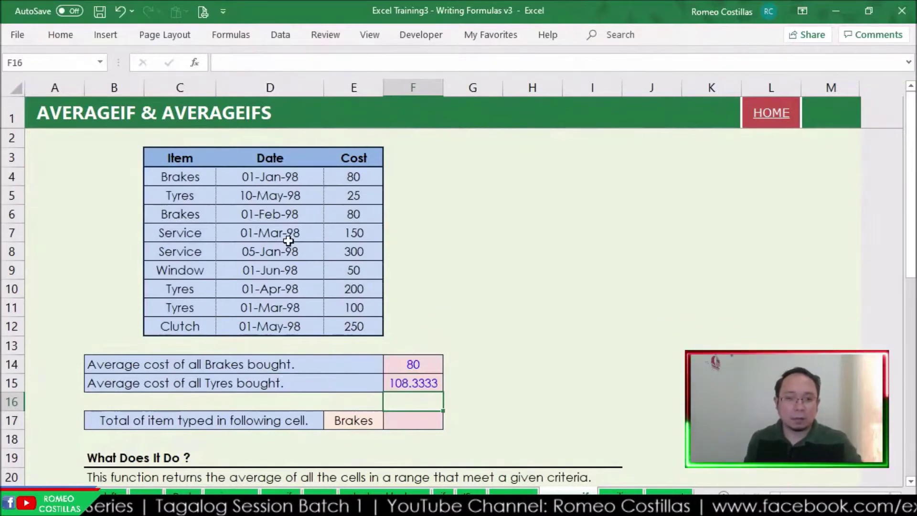
left_click(373, 196)
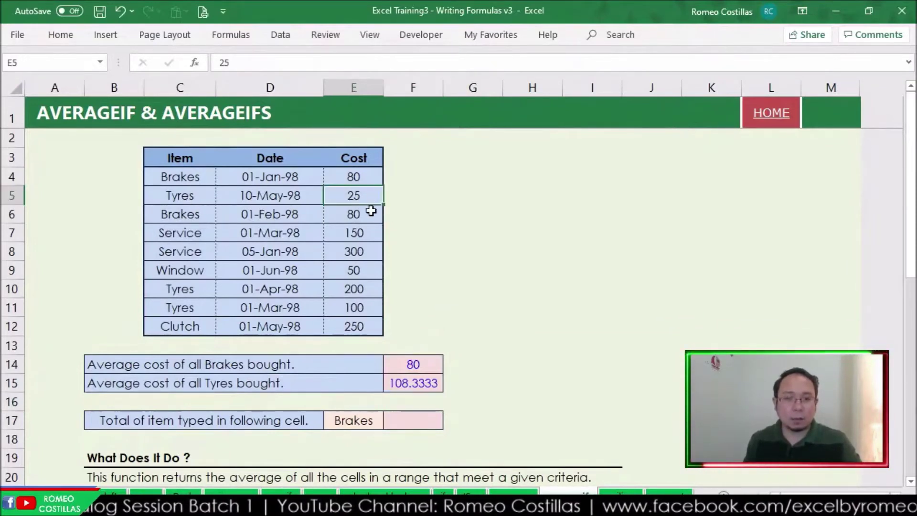
left_click(364, 291, "ctrl")
left_click(364, 307, "ctrl")
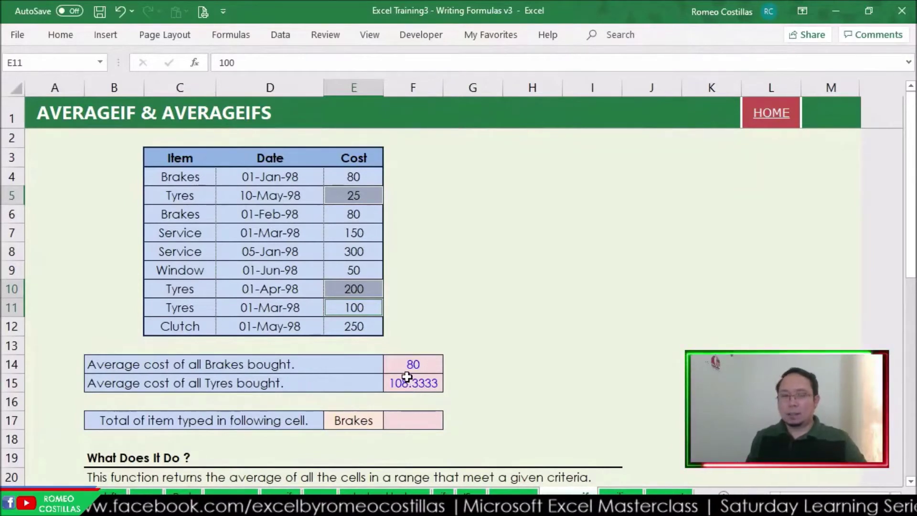
left_click(422, 424)
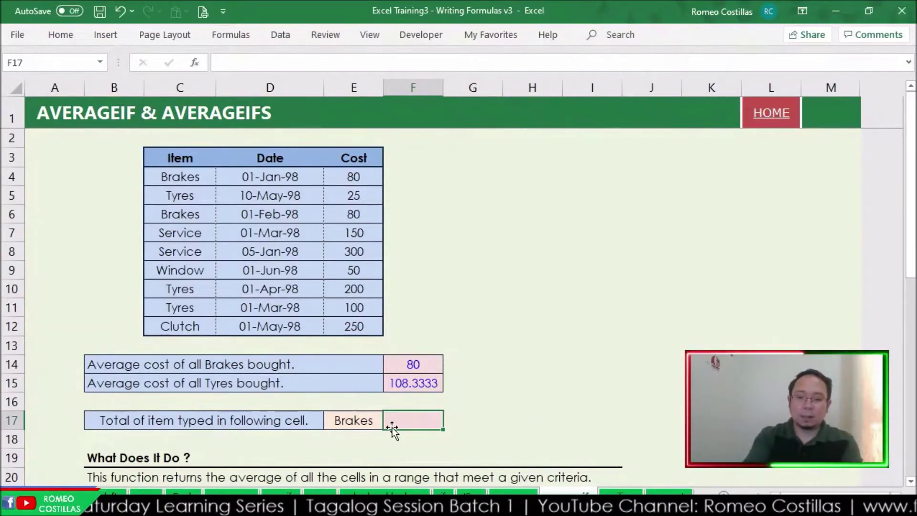
- Enter =AVERAGEIF(C4:C12,E17,E4:E12) in F17 to average by the item in E17
type("=av")
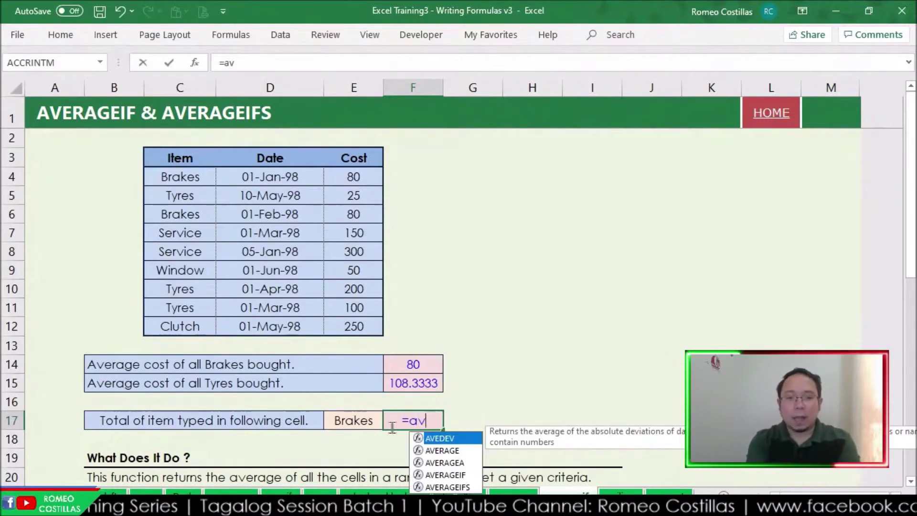
type("erageif")
key("Tab")
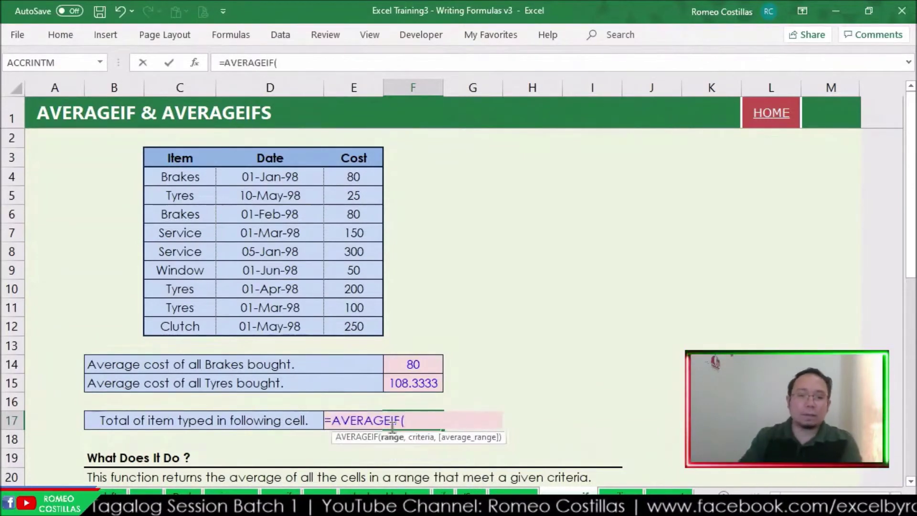
left_click_drag(199, 178, 188, 325)
type(",")
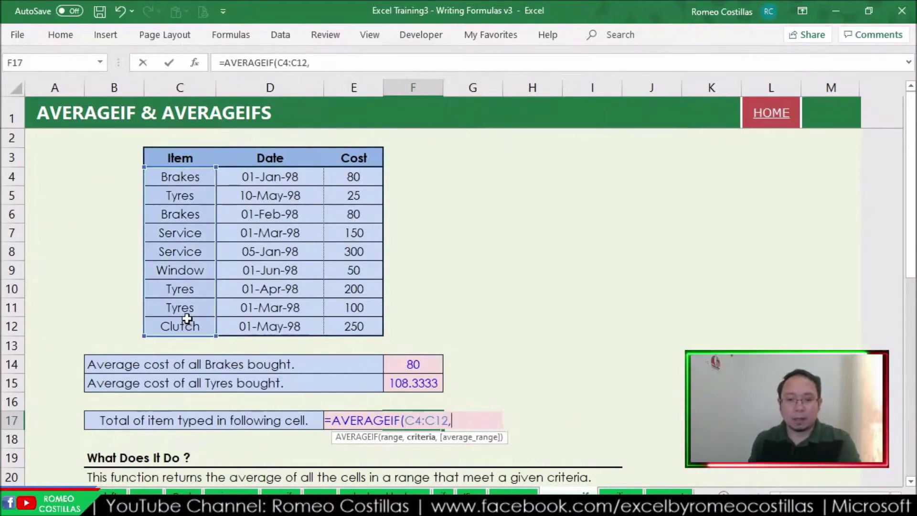
key("Left")
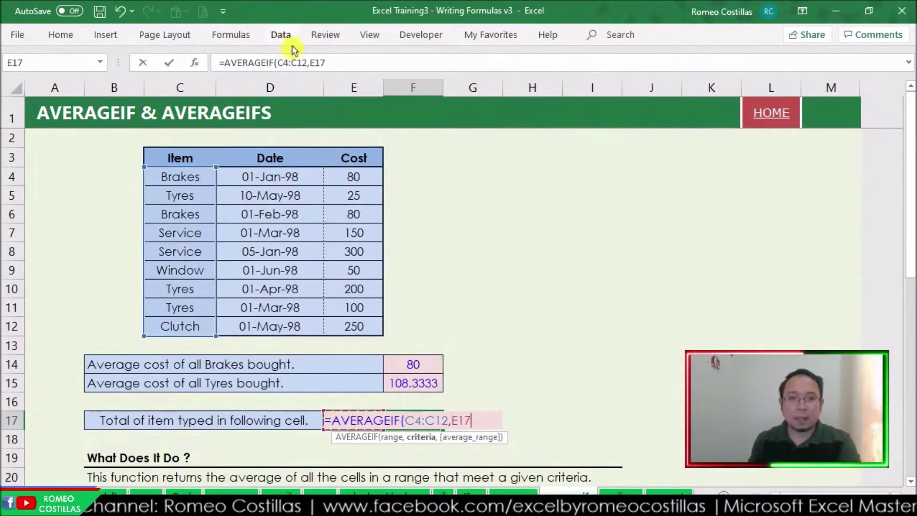
left_click(359, 63)
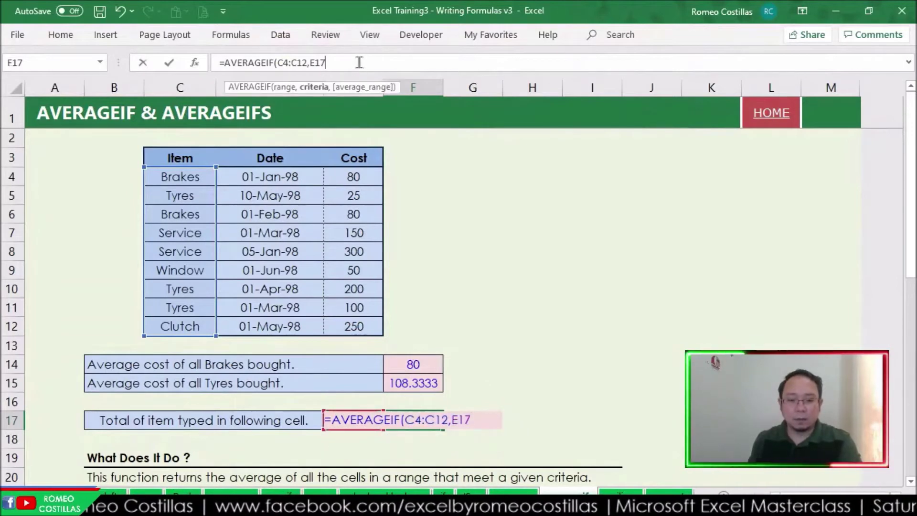
type(",")
left_click(359, 185)
left_click_drag(360, 185, 358, 326)
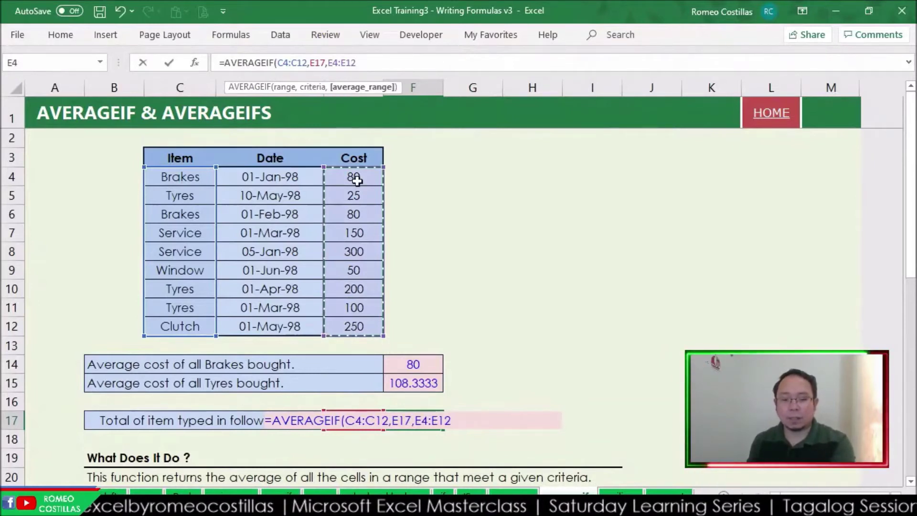
key("Return")
- Change the item in E17 to Service so F17 shows 225
left_click(360, 423)
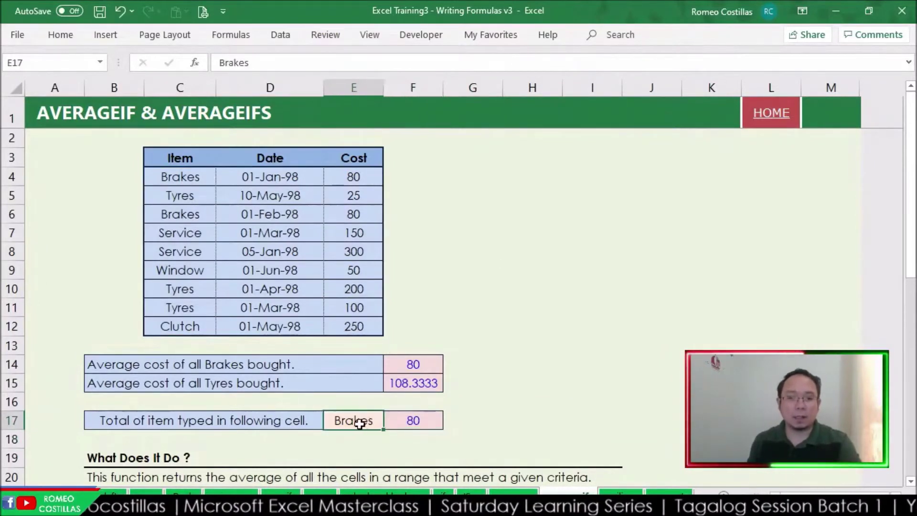
type("Serbice")
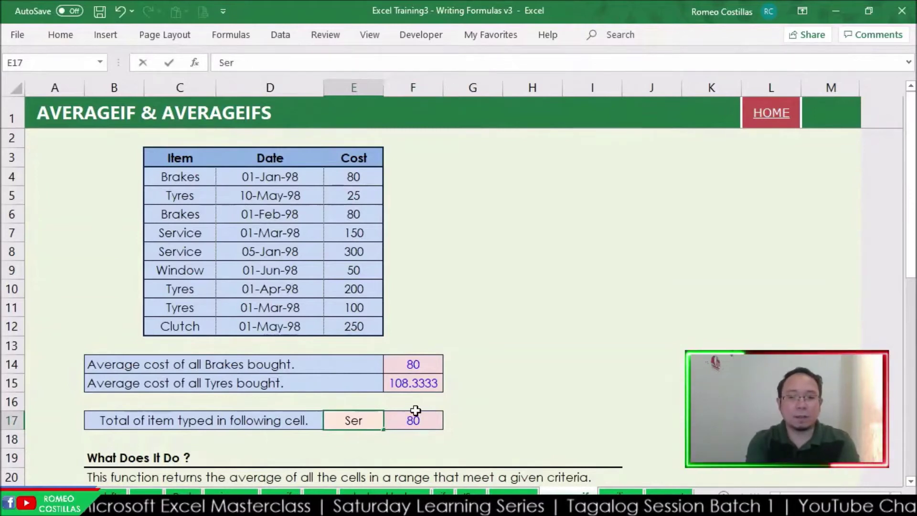
key("BackSpace")
key("BackSpace")
key("BackSpace")
key("BackSpace")
type("vice")
key("Return")
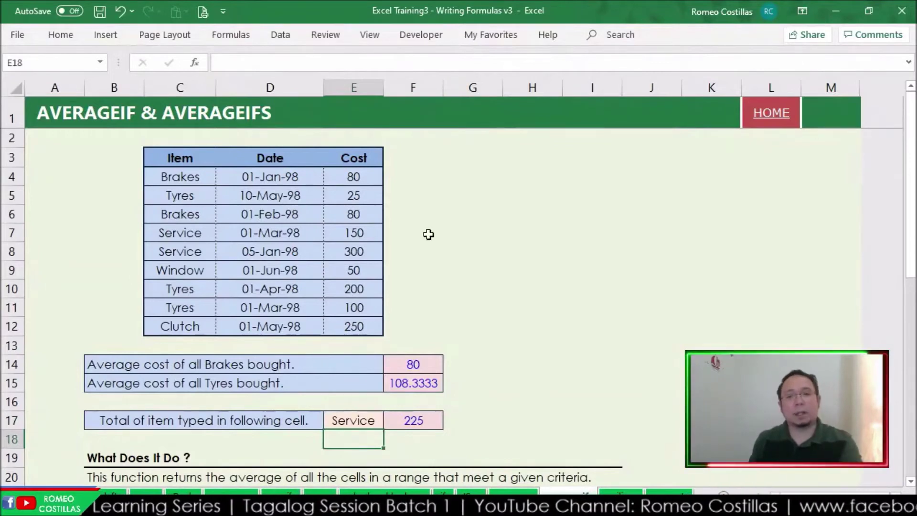
left_click(771, 383)
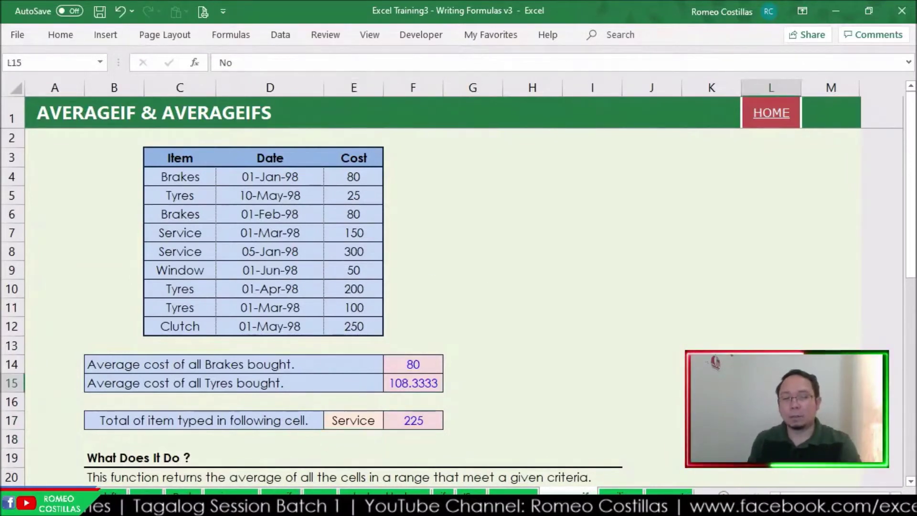
- Set L15 to Yes to display formulas, then scroll to the Item/Class/Cost table and select F44
left_click(764, 397)
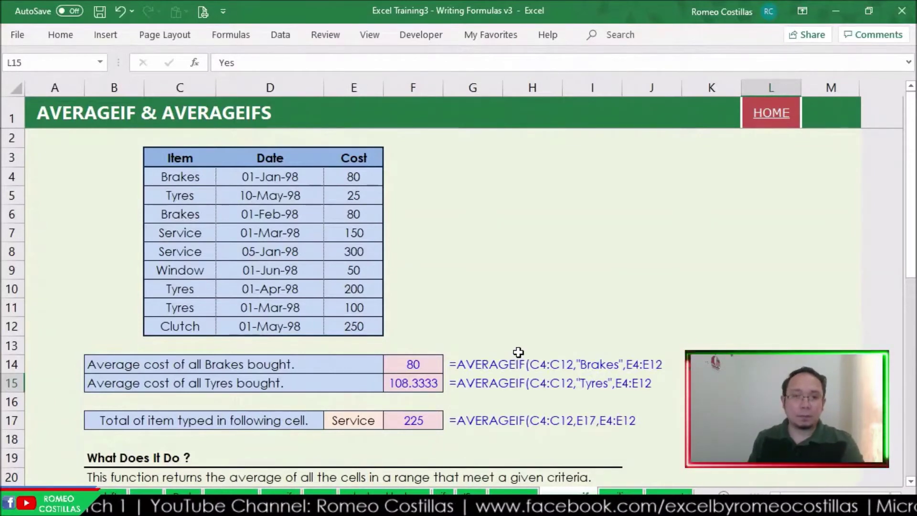
scroll(518, 352, "down", 5)
scroll(518, 346, "down", 4)
scroll(518, 346, "down", 6)
scroll(517, 346, "up", 4)
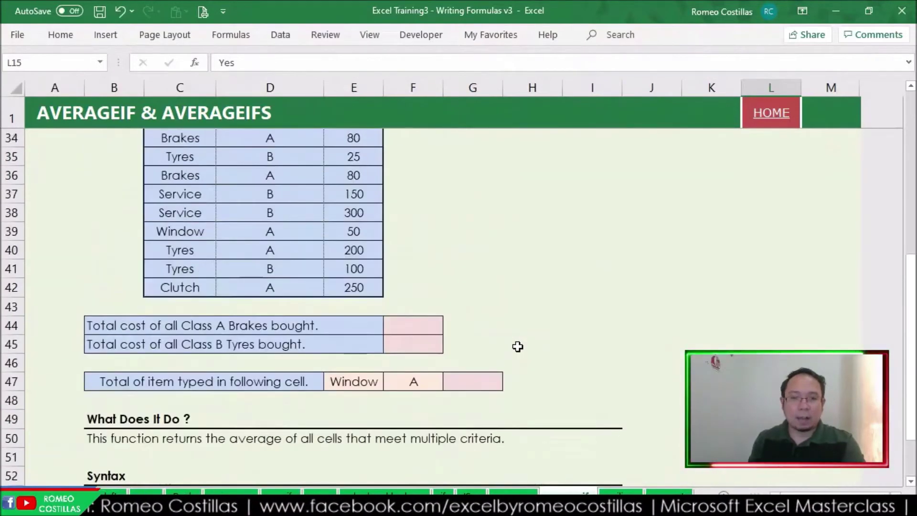
scroll(518, 346, "up", 1)
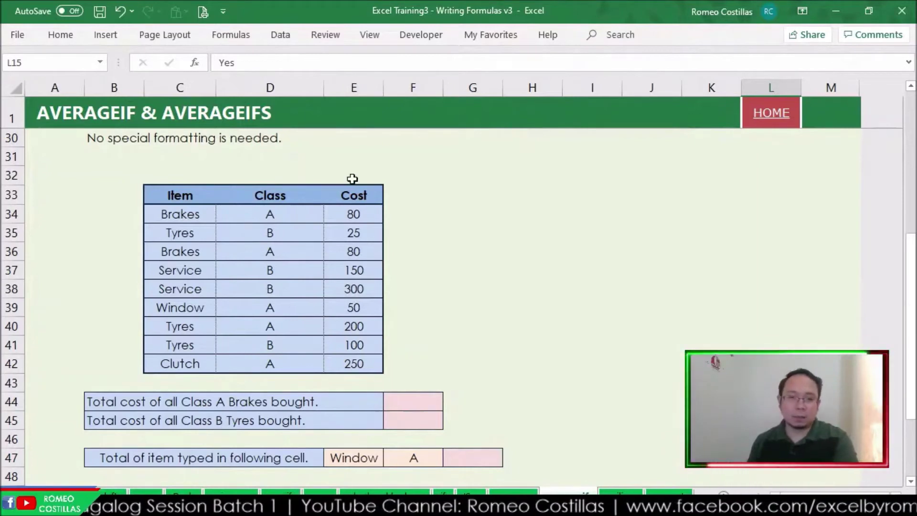
left_click(419, 401)
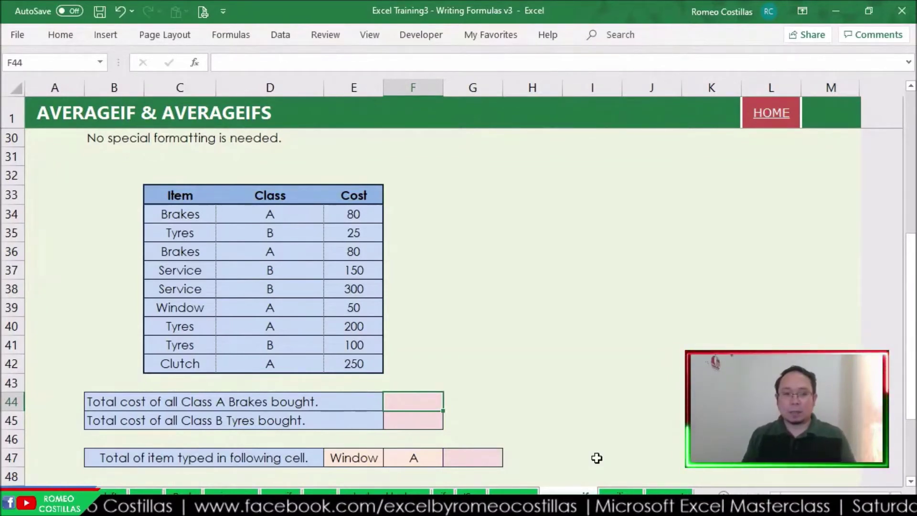
- Enter =AVERAGEIFS(E34:E42,C34:C42,"Brakes",D34:D42,"A") in F44, returning 80
type("=av")
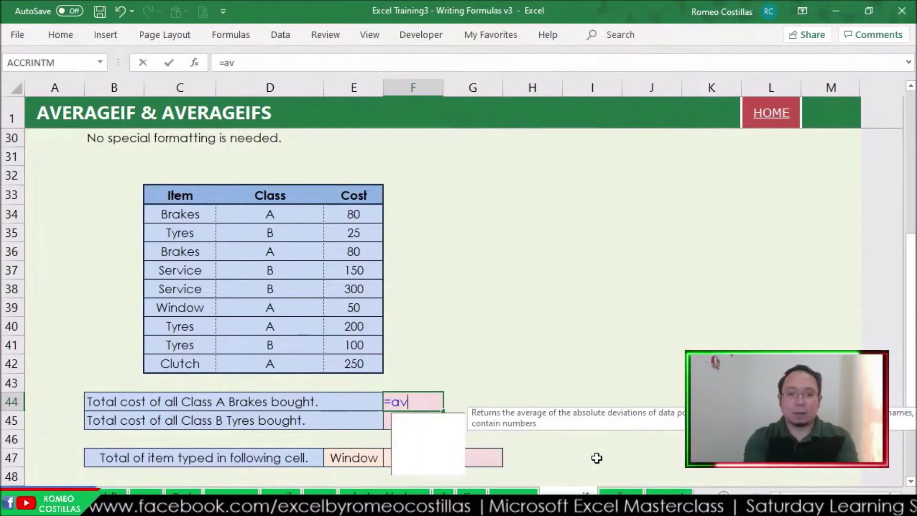
type("erageifs")
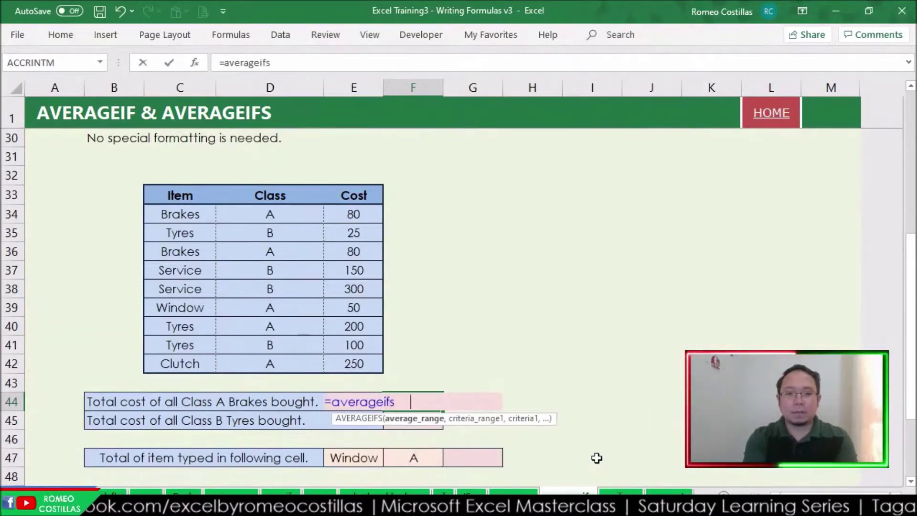
key("Tab")
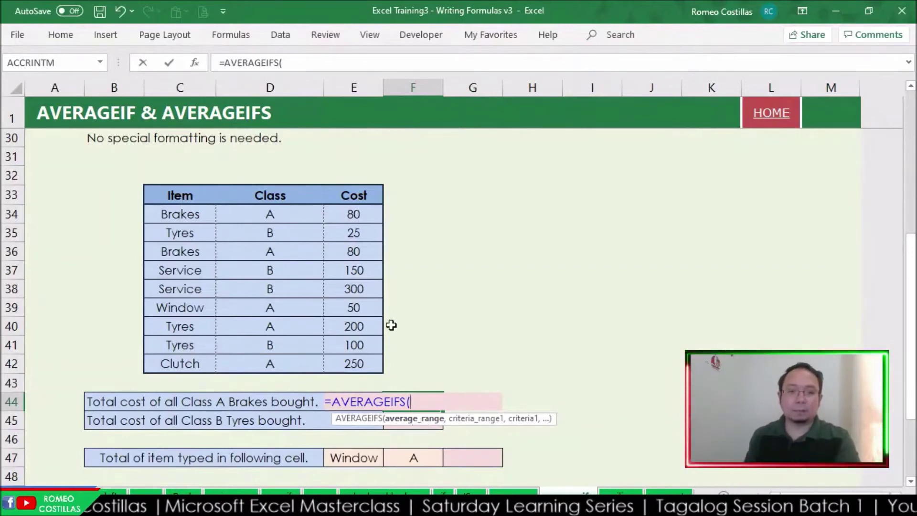
left_click_drag(361, 210, 359, 362)
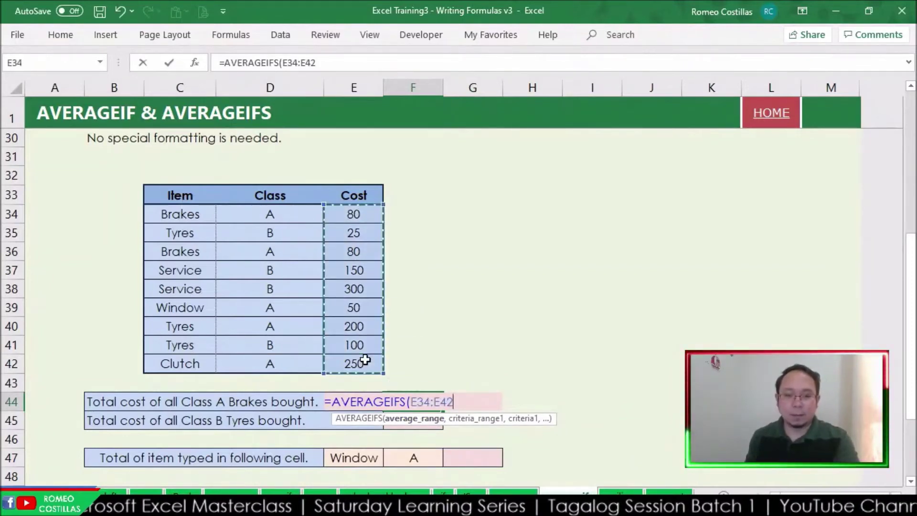
type(",")
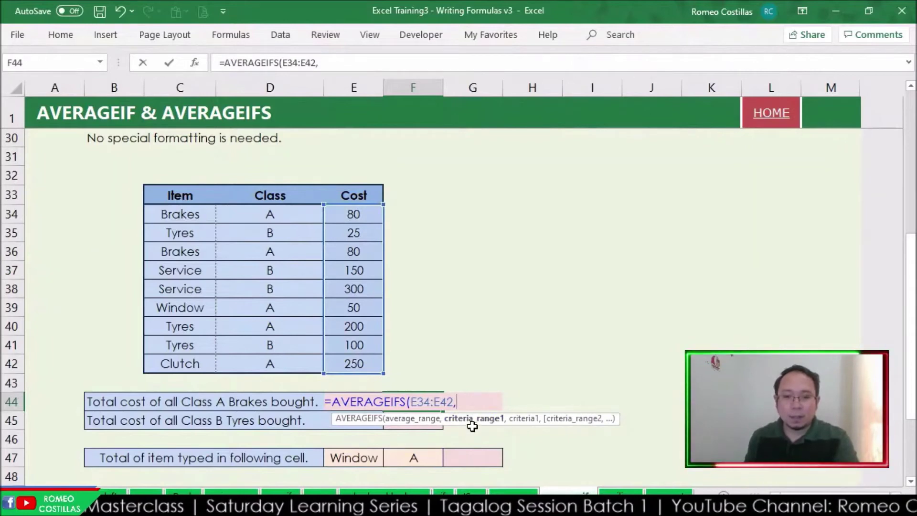
left_click_drag(178, 211, 172, 366)
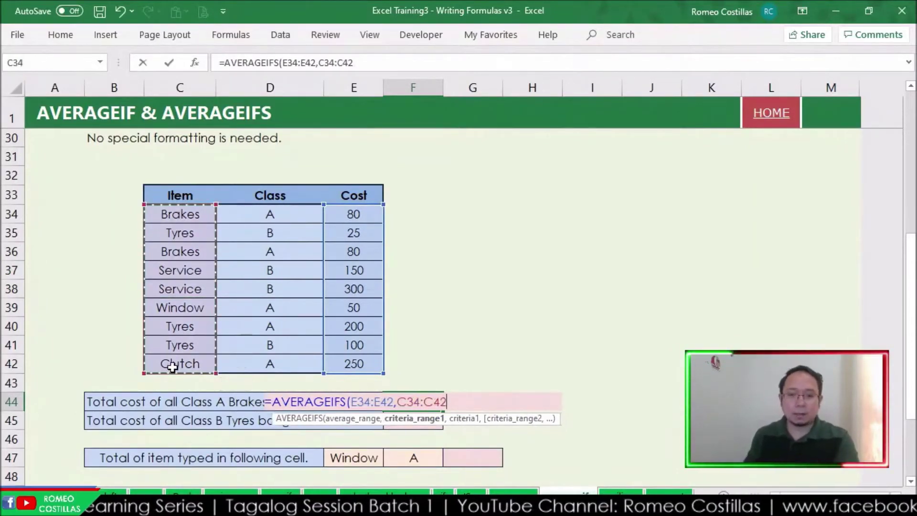
type(",\"Br")
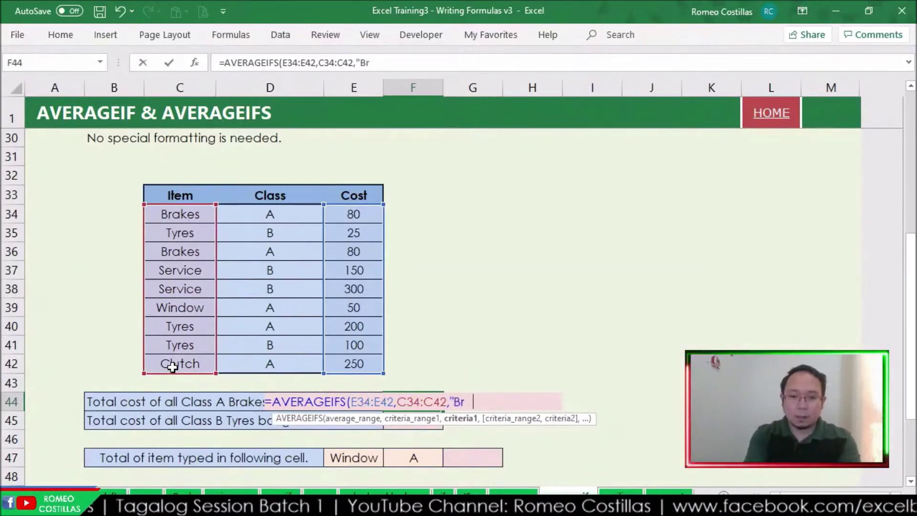
type("akes\",")
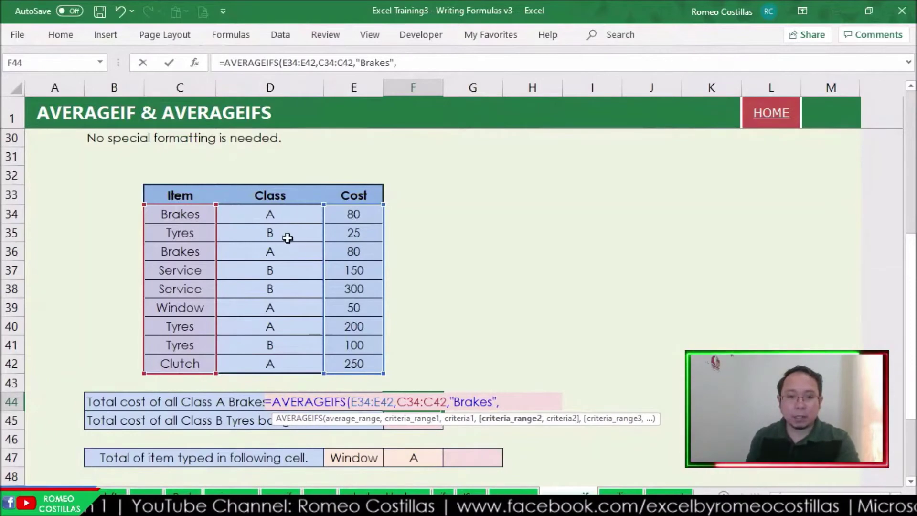
left_click_drag(286, 219, 290, 364)
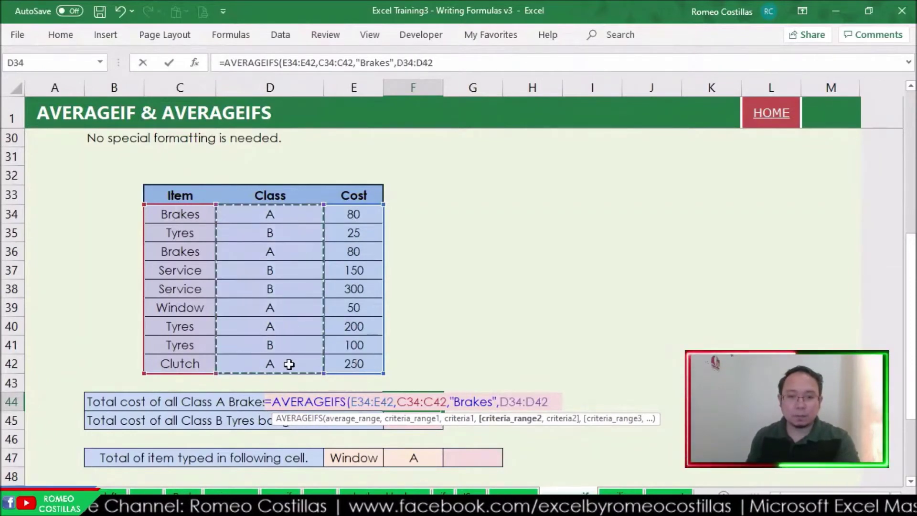
type(",\"A\"")
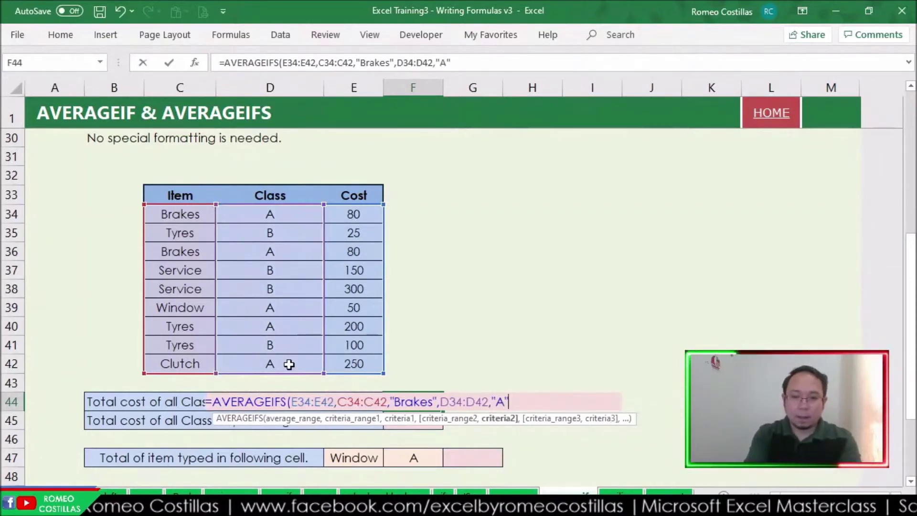
key("Return")
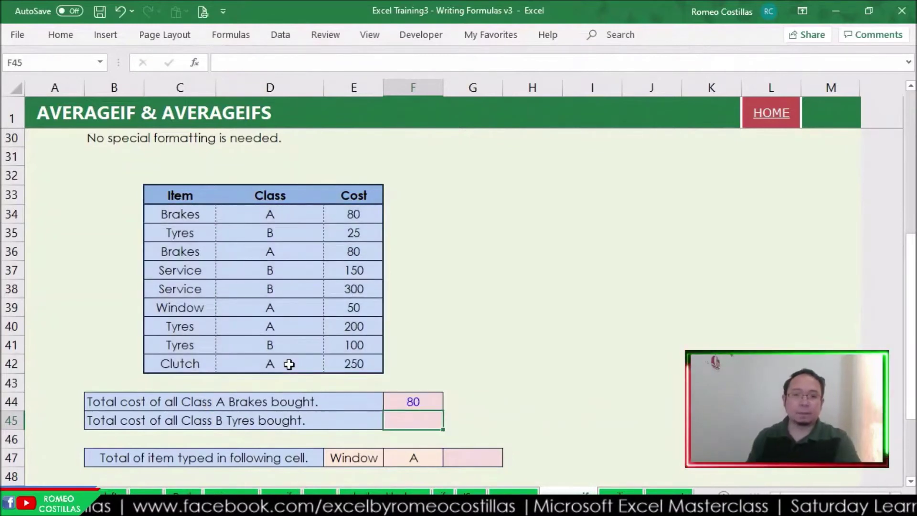
left_click_drag(170, 209, 248, 214)
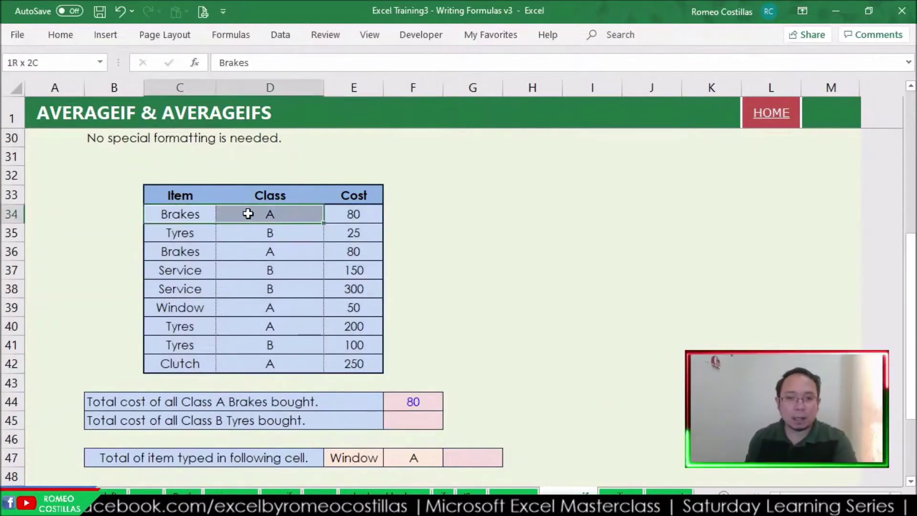
left_click_drag(206, 252, 258, 252)
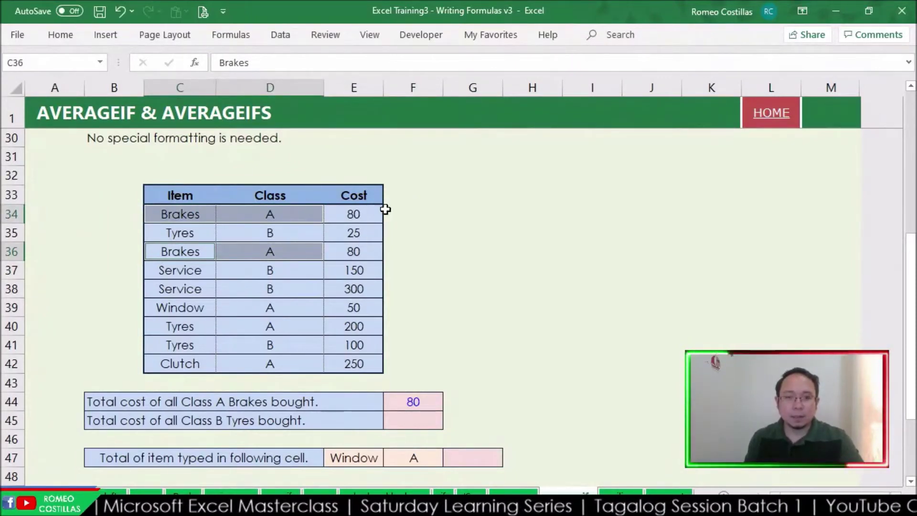
left_click(430, 405)
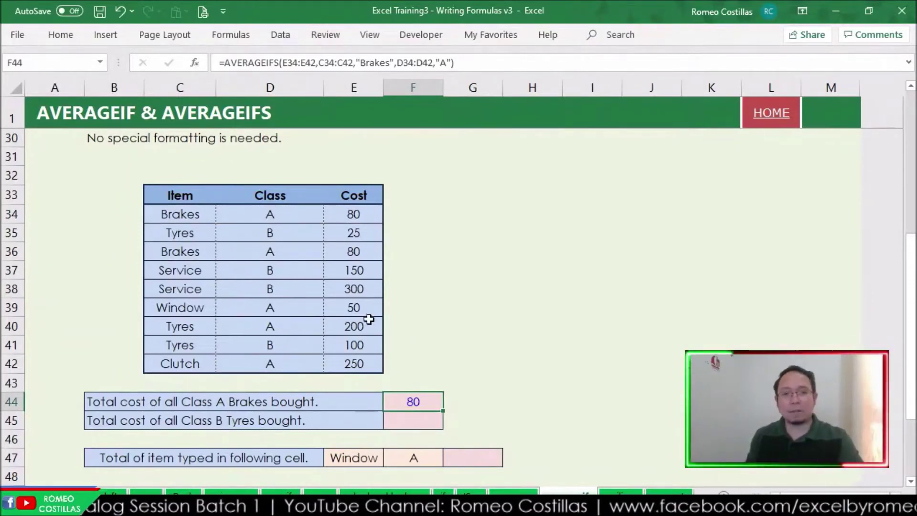
left_click(396, 419)
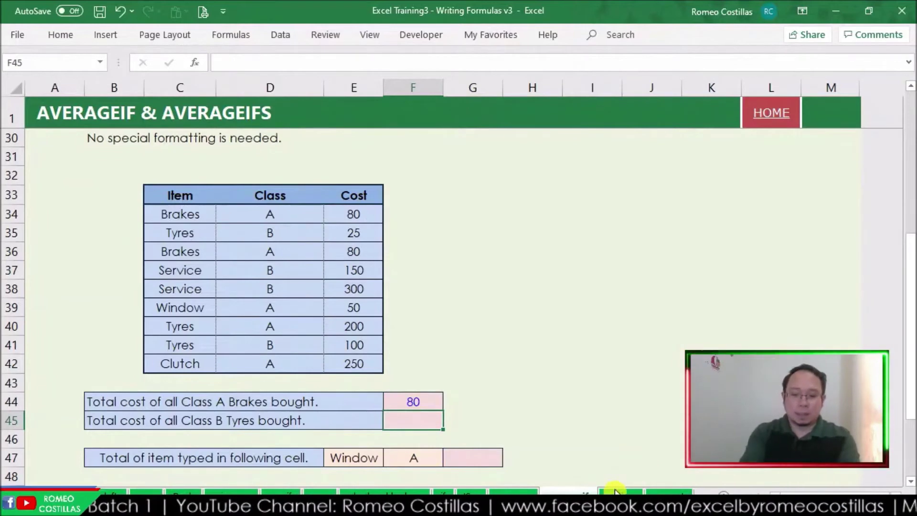
- Enter =AVERAGEIFS(E34:E42,C34:C42,"Tyres",D34:D42,"B") in F45, returning 62.5
type("=av")
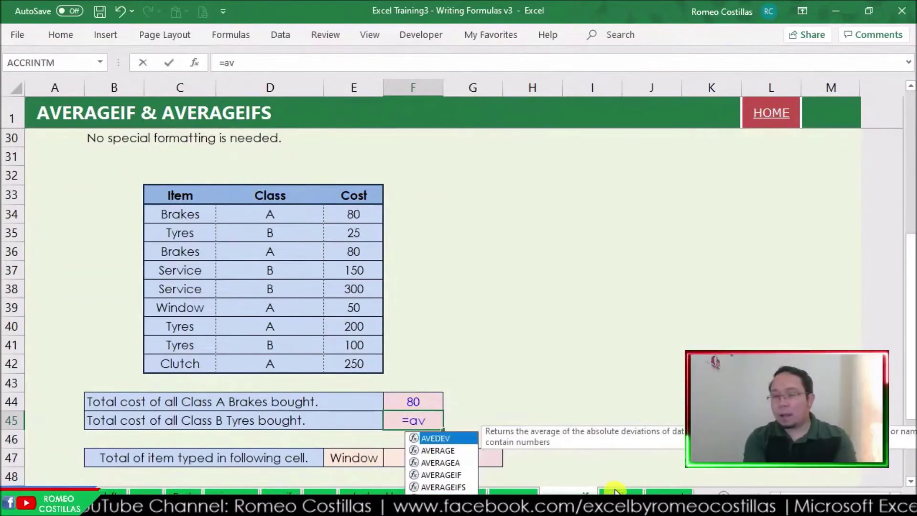
type("erage")
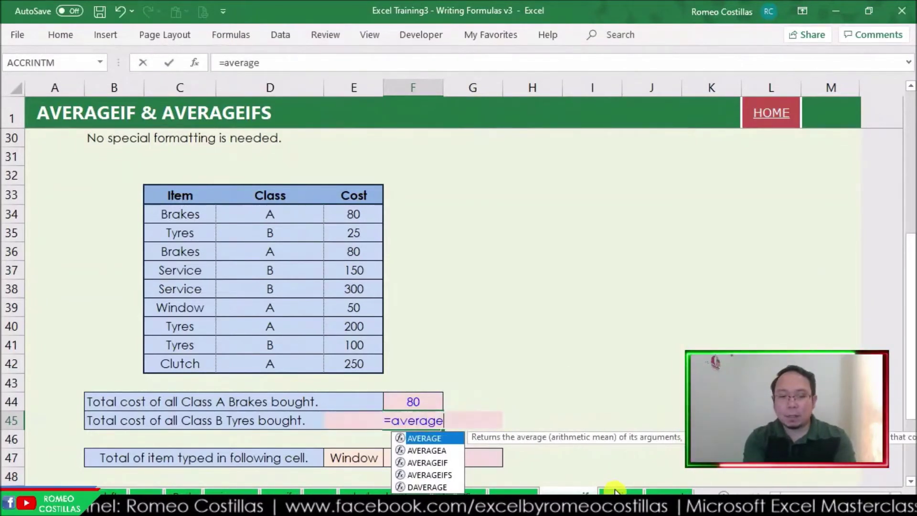
type("ifs")
key("Tab")
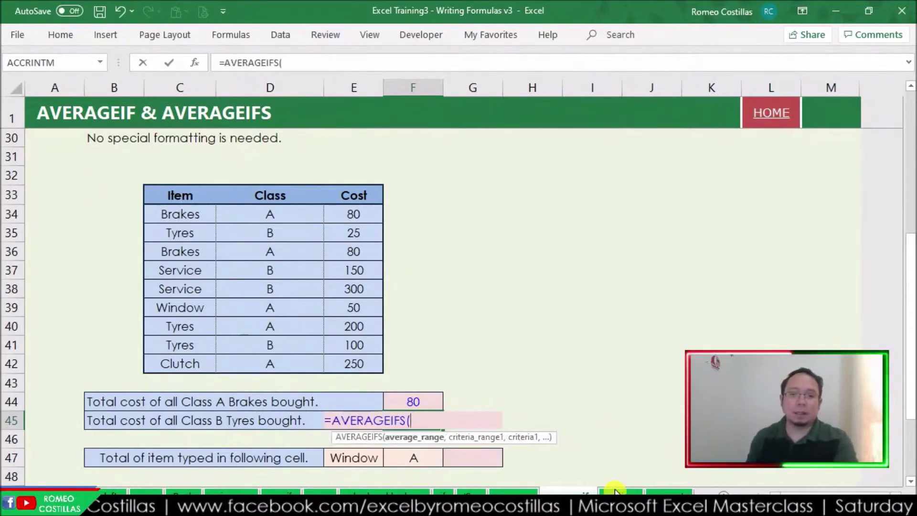
left_click_drag(356, 216, 364, 364)
type(",")
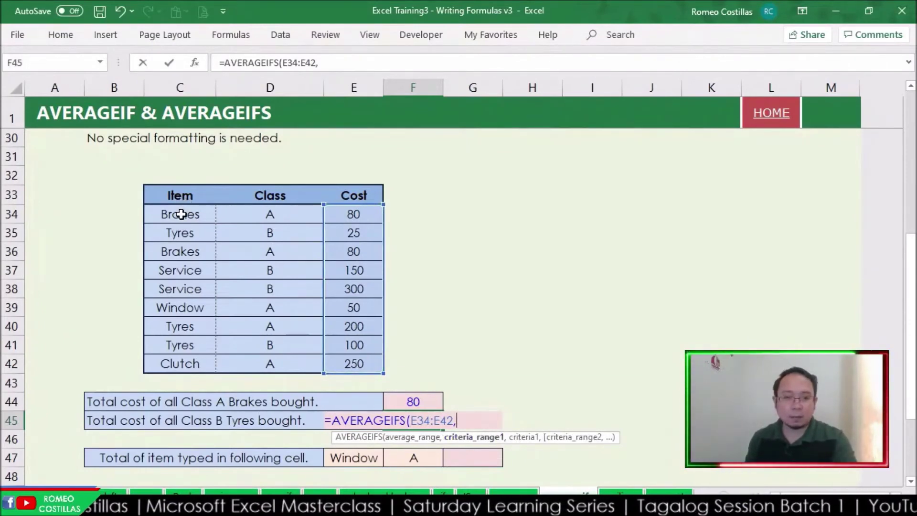
left_click_drag(182, 213, 169, 359)
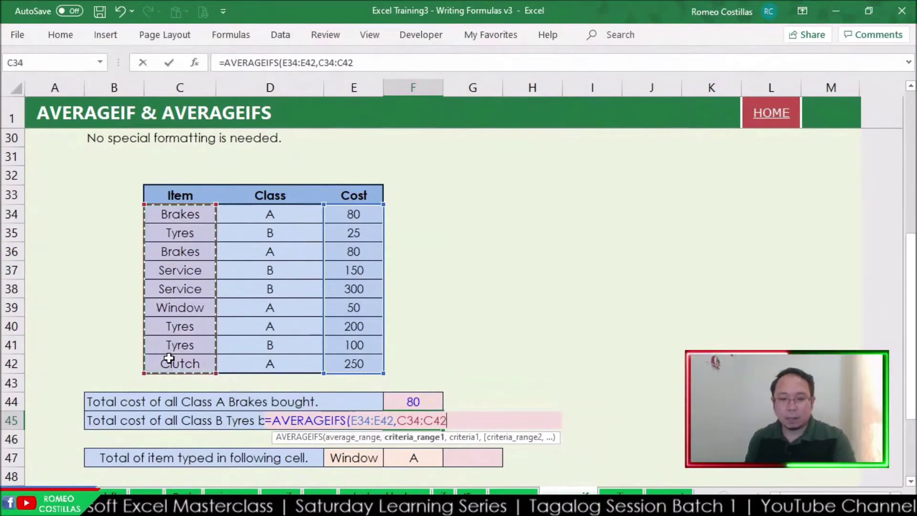
type(",")
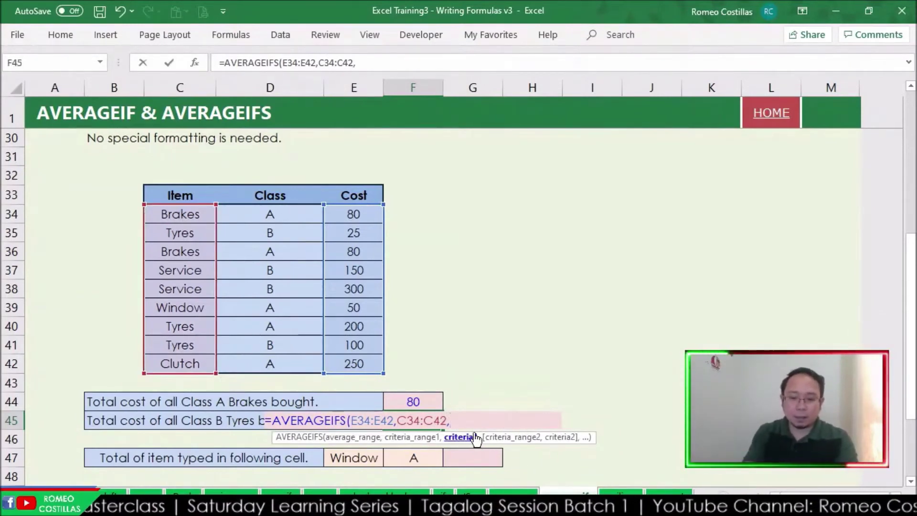
type("\"tyres")
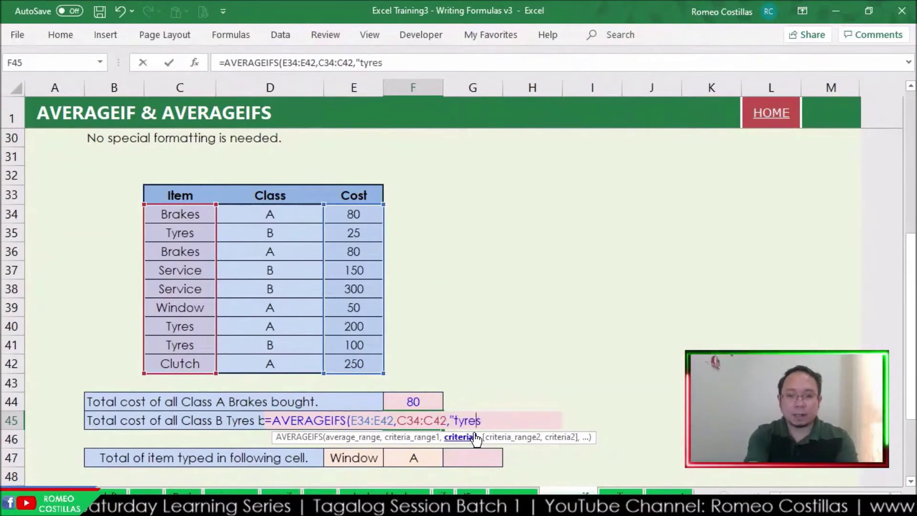
key("BackSpace")
key("BackSpace")
key("BackSpace")
type("Tyres\",")
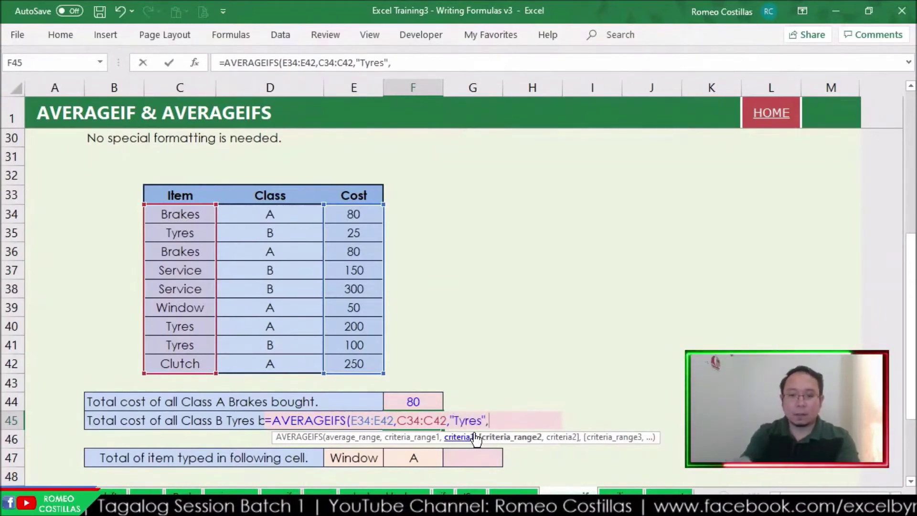
left_click_drag(271, 212, 270, 365)
type(",\"B")
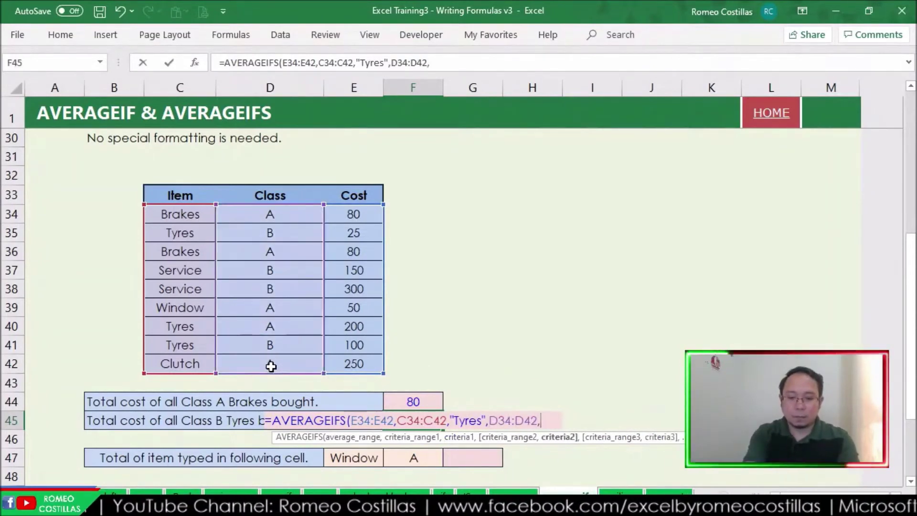
type("\"")
key("Return")
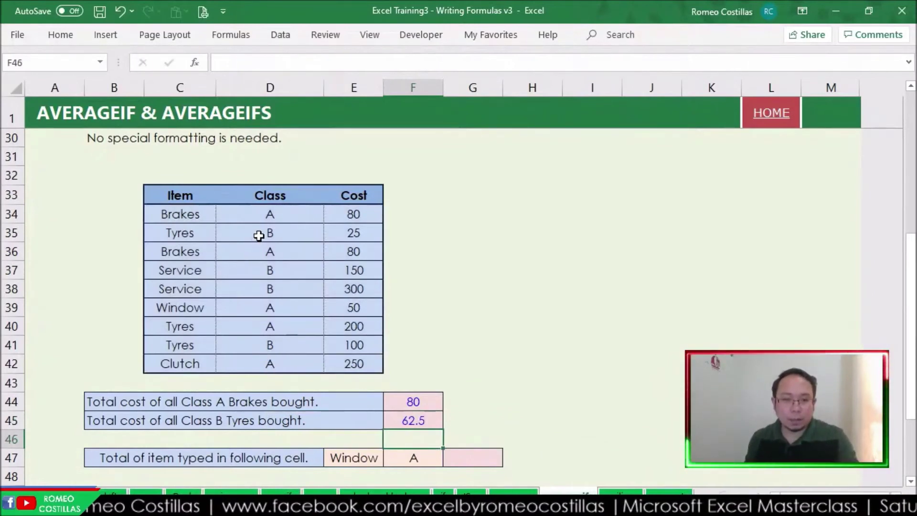
left_click(353, 233)
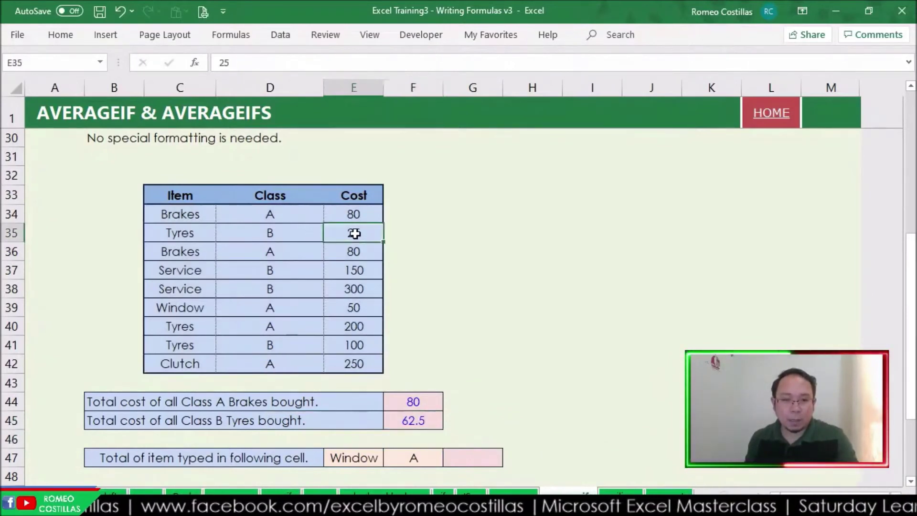
left_click(353, 345, "ctrl")
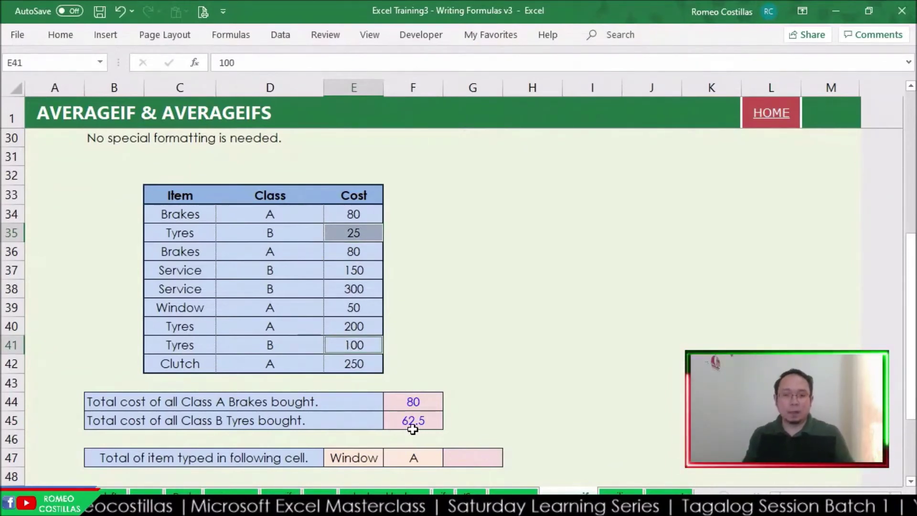
scroll(455, 403, "down", 1)
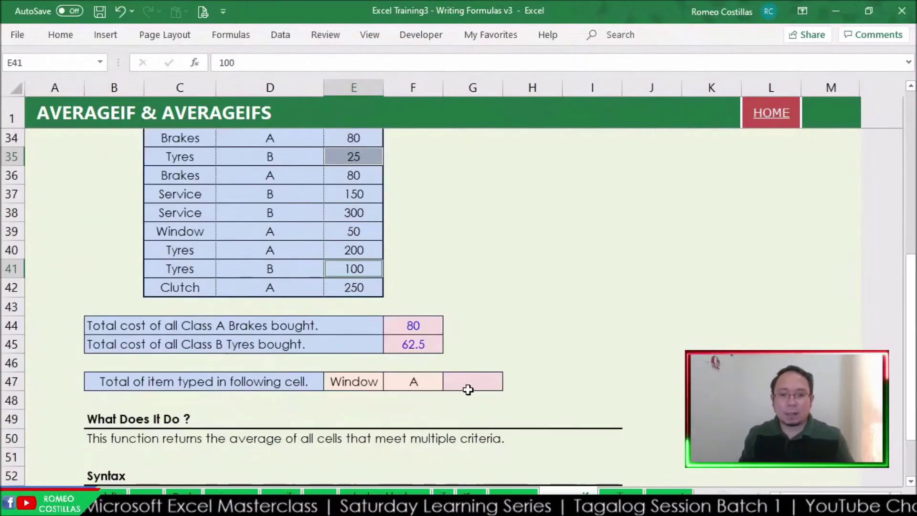
left_click(469, 381)
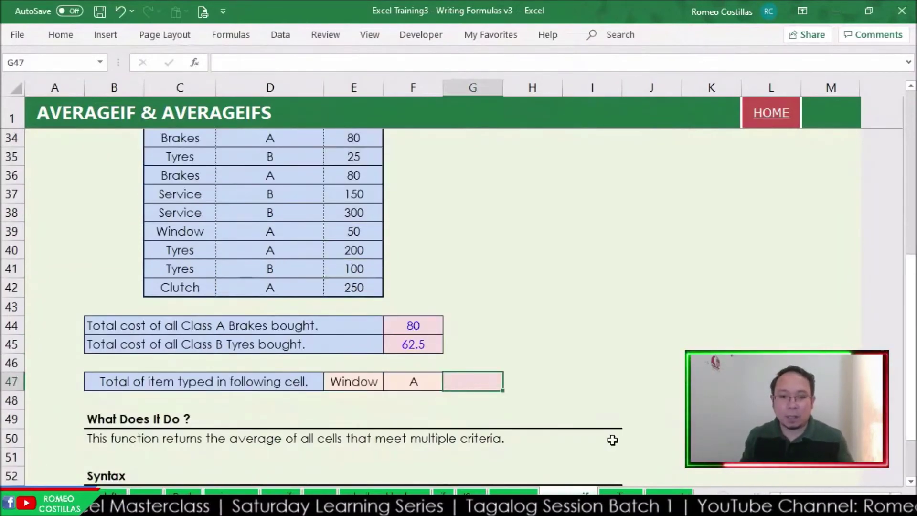
type("=")
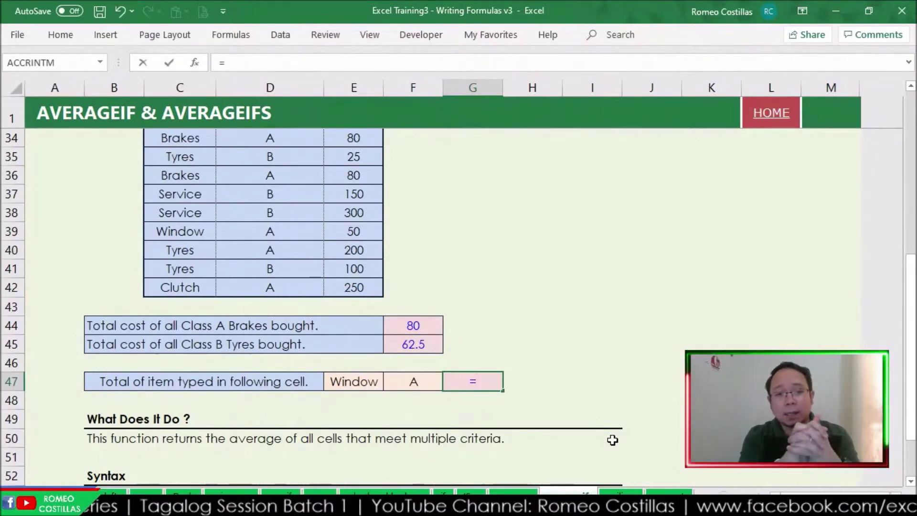
key("Escape")
left_click(416, 346)
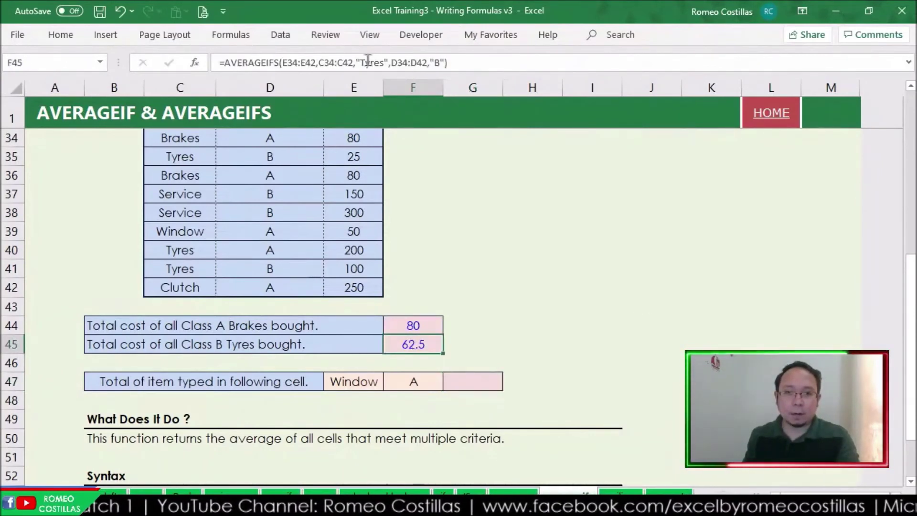
left_click(467, 381)
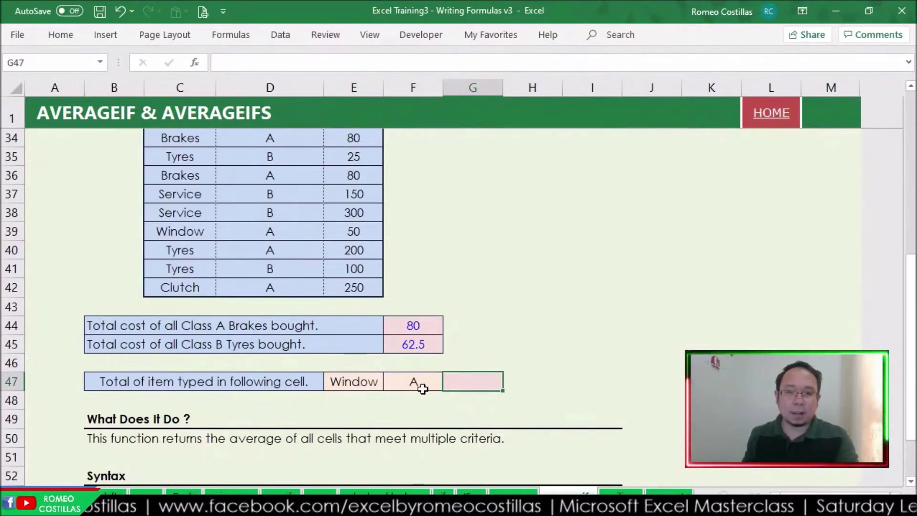
type("=")
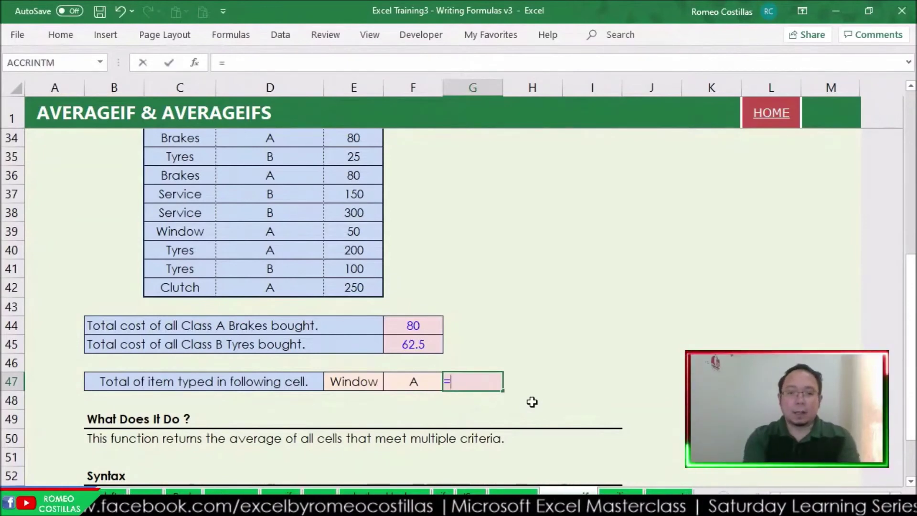
type("a")
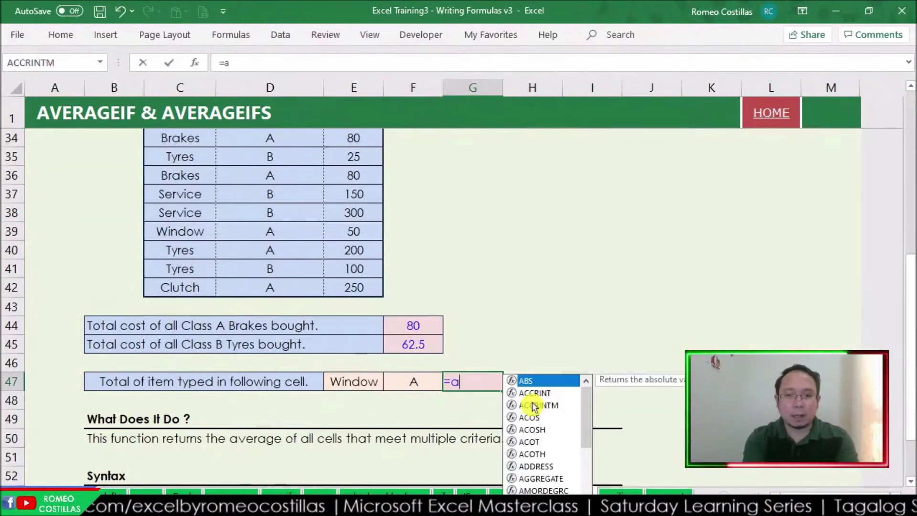
type("verageifs")
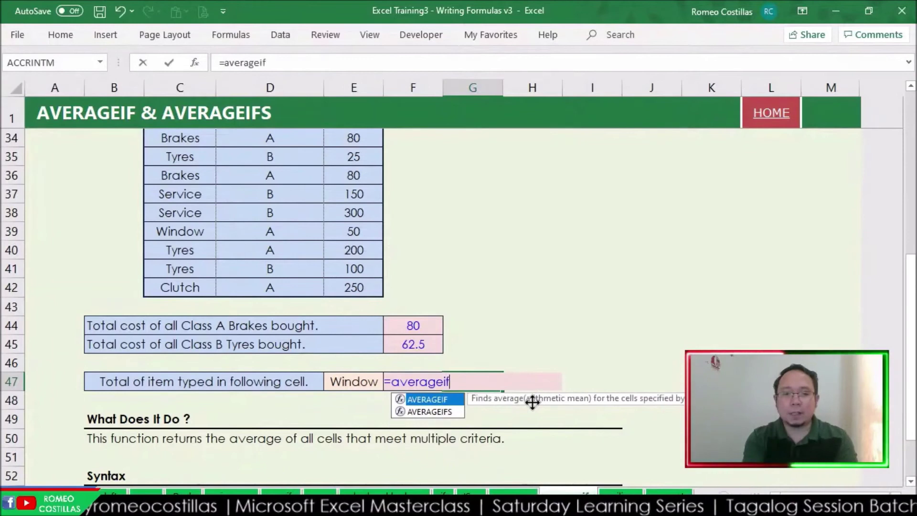
key("Tab")
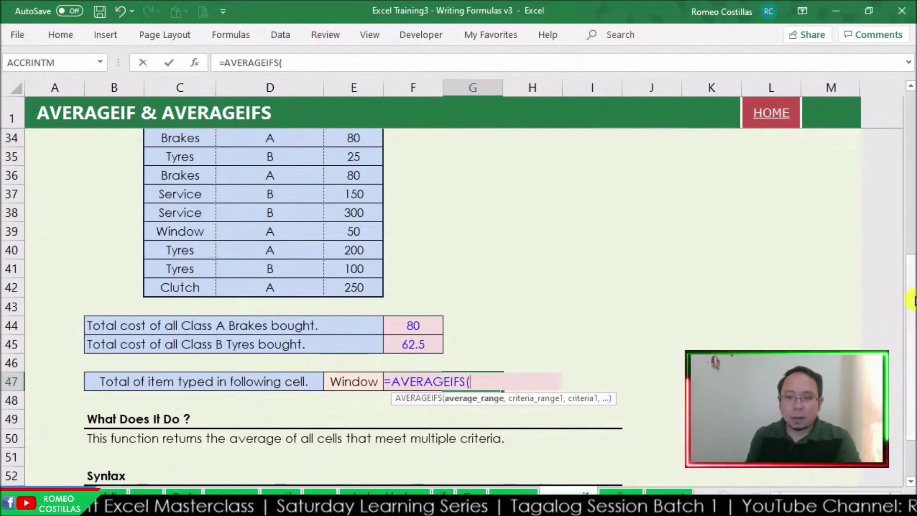
left_click_drag(912, 288, 912, 281)
left_click_drag(358, 176, 364, 325)
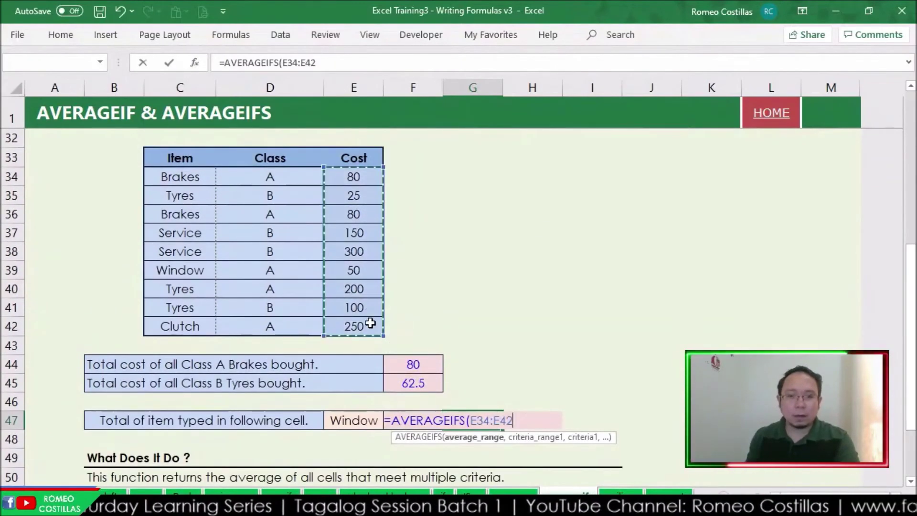
type(",")
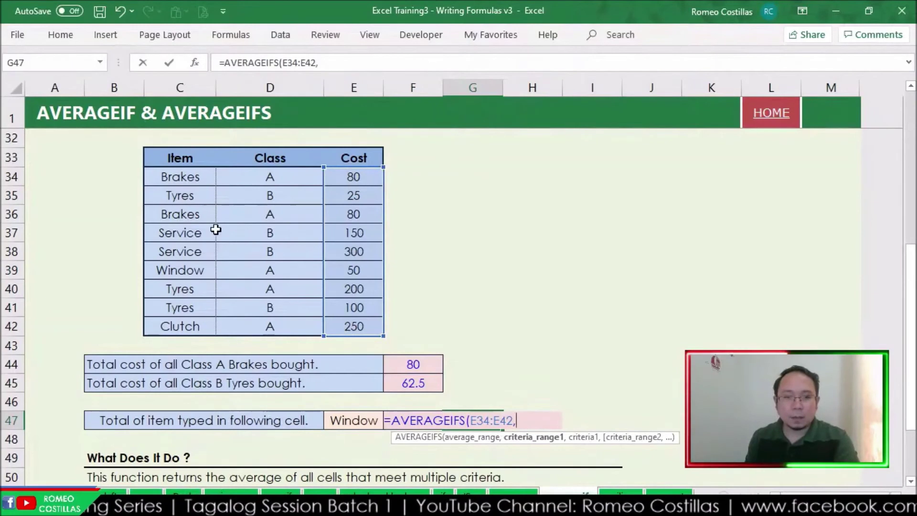
left_click_drag(198, 178, 193, 318)
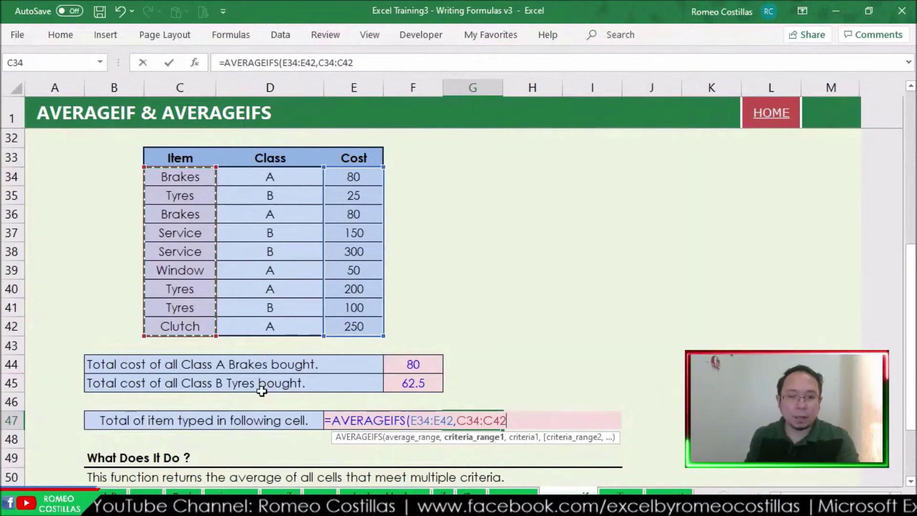
left_click(268, 415)
key("Right")
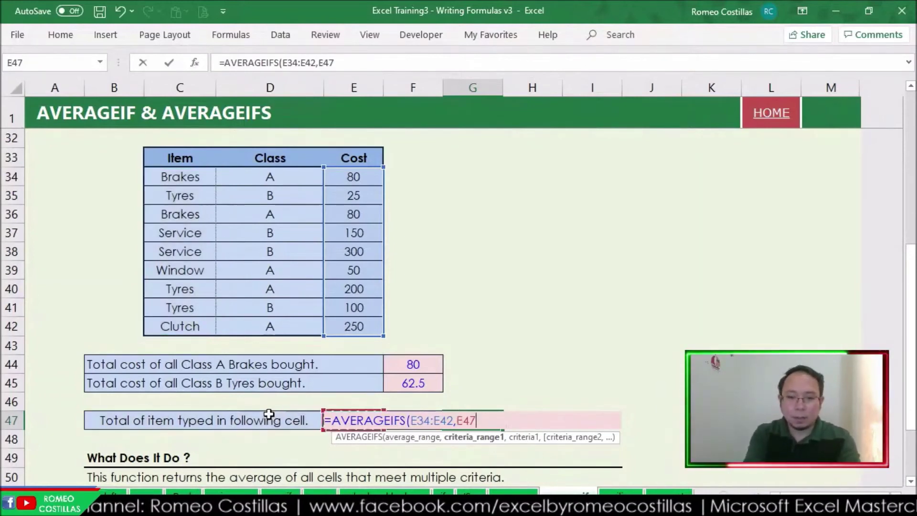
type(",")
left_click_drag(298, 175, 295, 322)
type(",")
key("Left")
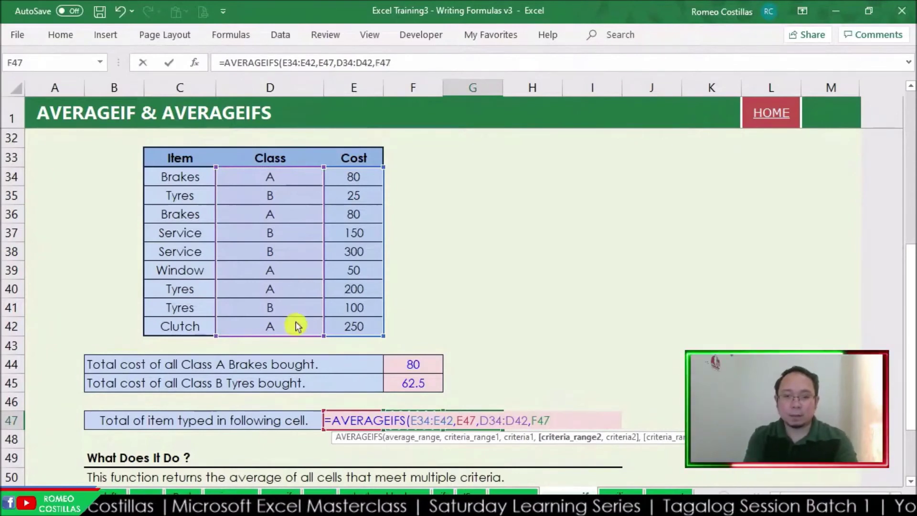
key("Return")
left_click(470, 307)
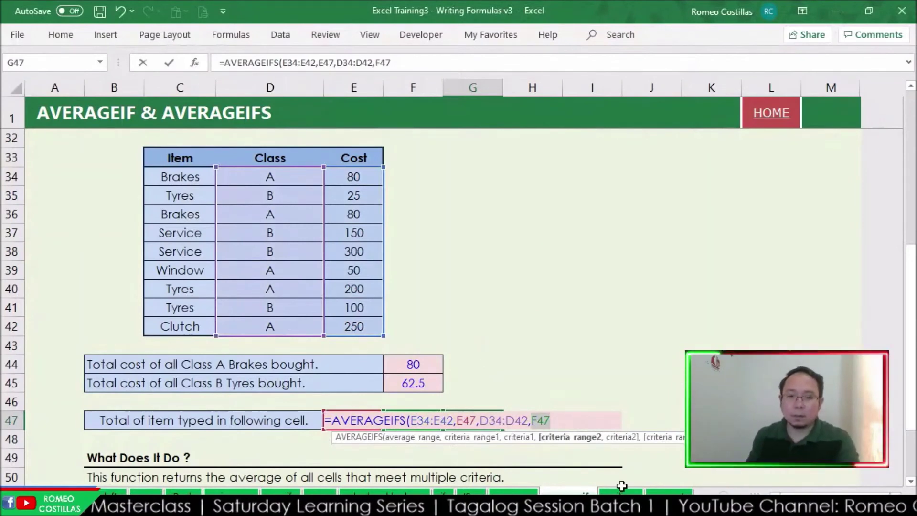
key("Escape")
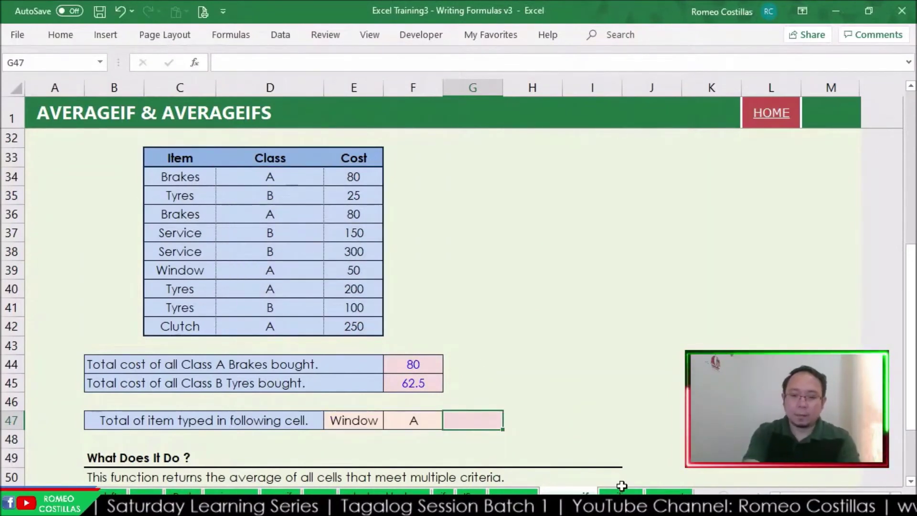
- Start an AVERAGEIFS in G47 averaging E34:E42 where C34:C42 matches E47
type("=averagei")
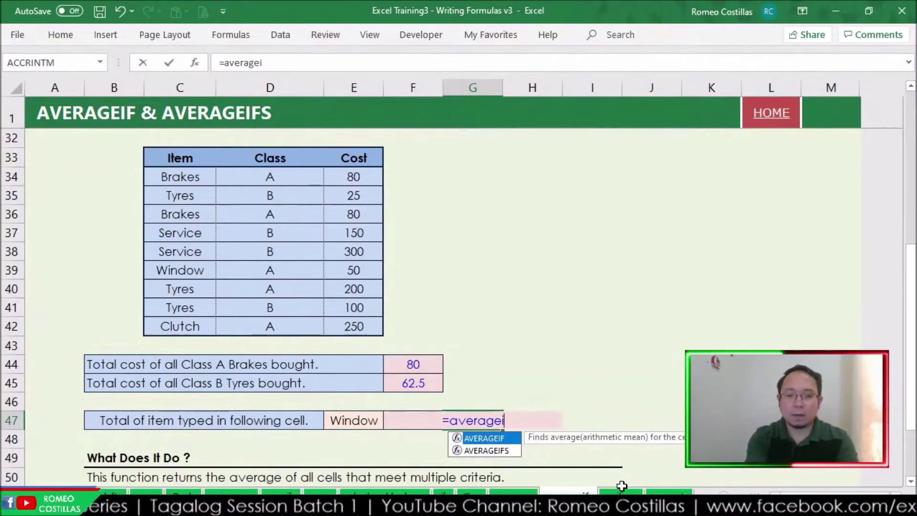
key("Down")
key("Tab")
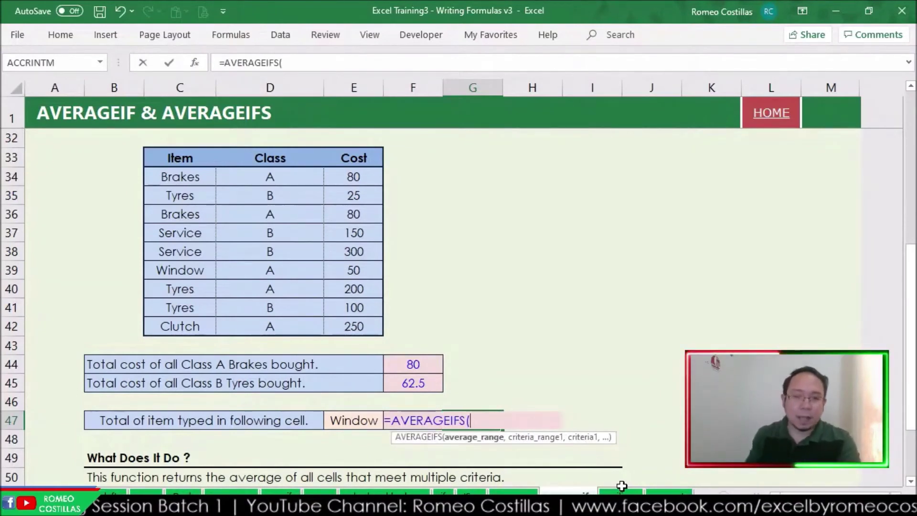
left_click_drag(366, 178, 365, 329)
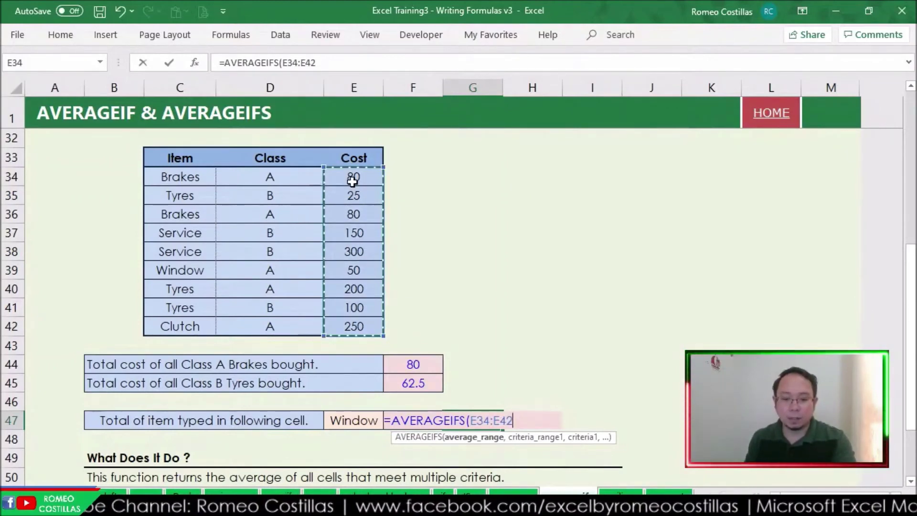
type(",")
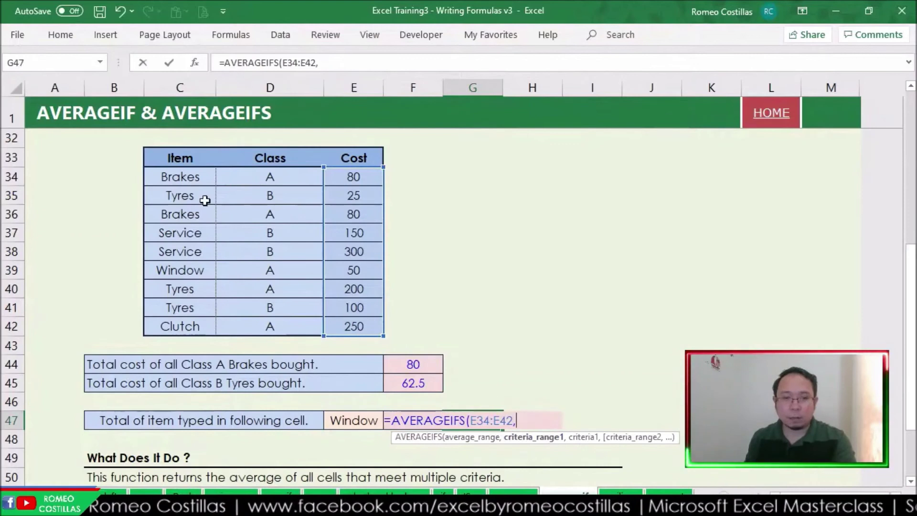
left_click_drag(174, 176, 180, 330)
type(",")
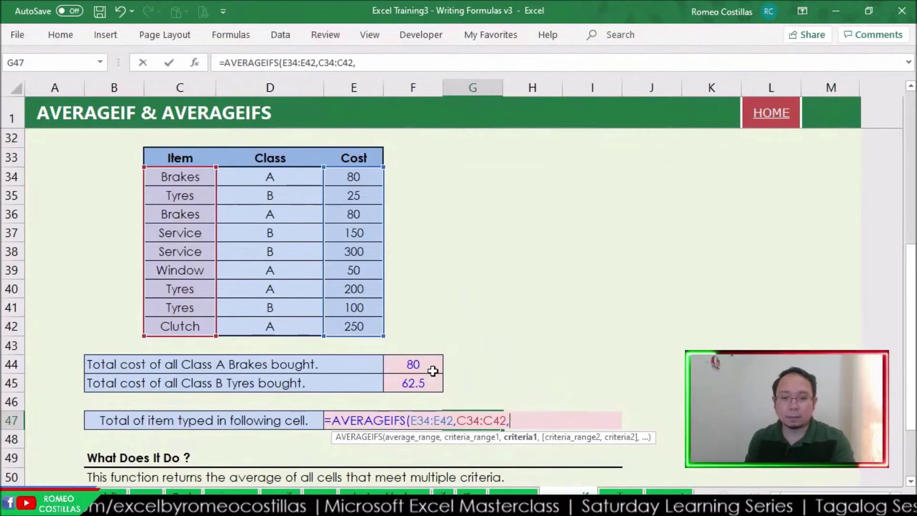
left_click(417, 398)
key("Down")
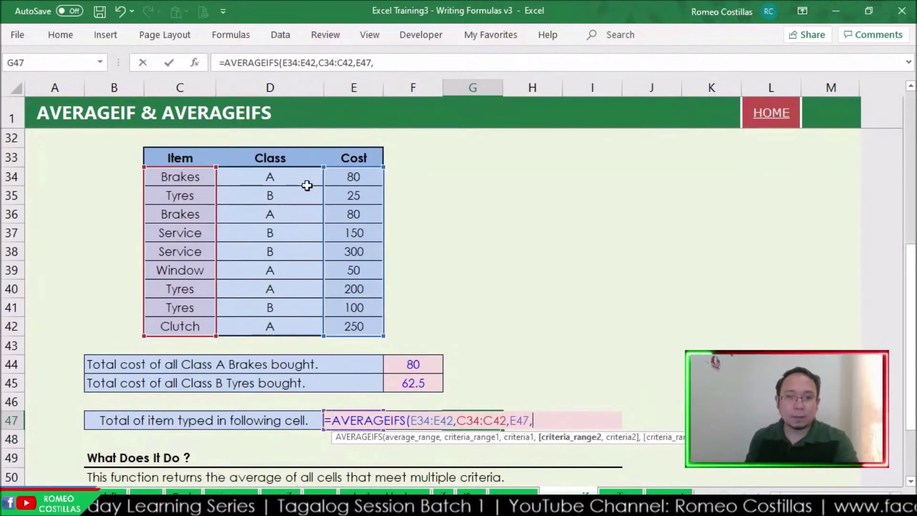
- Add D34:D42 matching F47 as the second criterion and commit, giving 50
left_click_drag(302, 183, 295, 340)
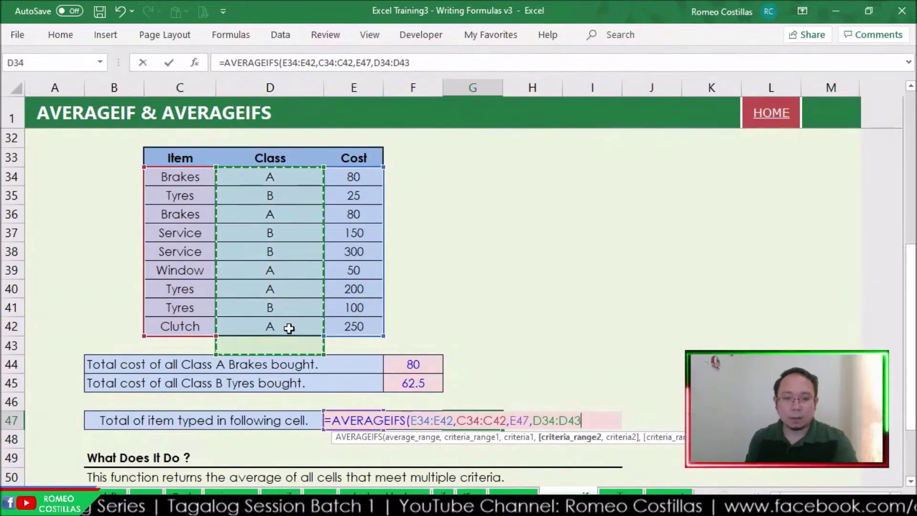
left_click_drag(285, 176, 290, 321)
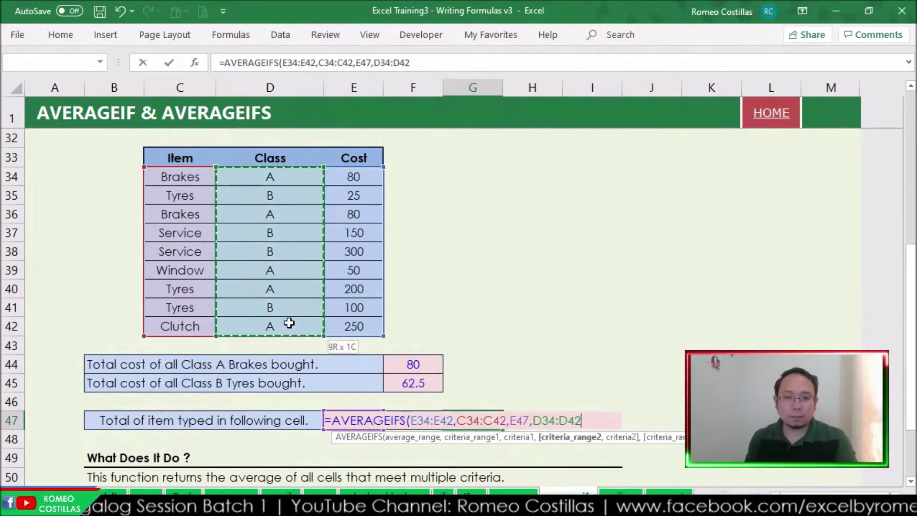
type(",")
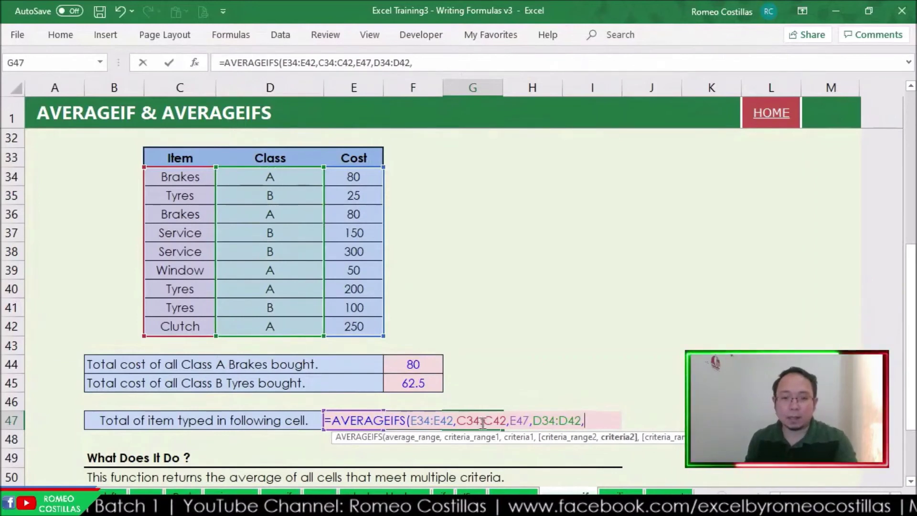
key("Left")
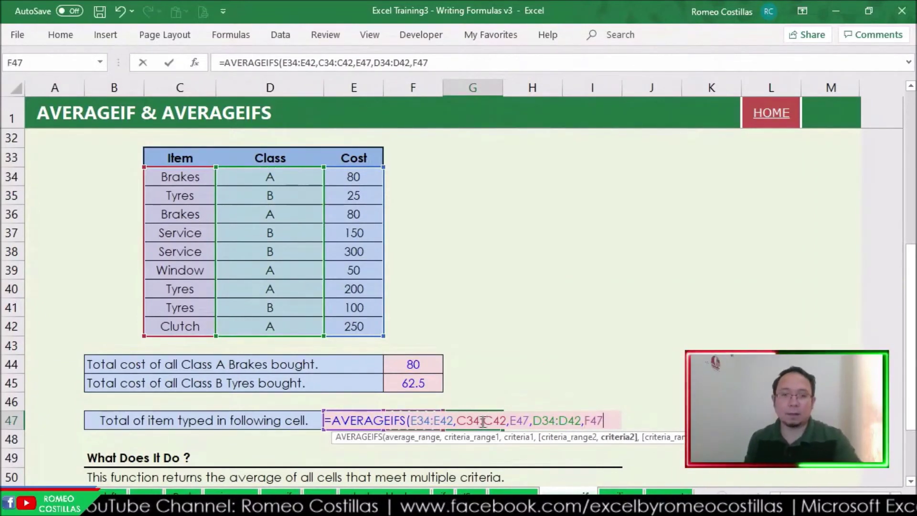
key("Return")
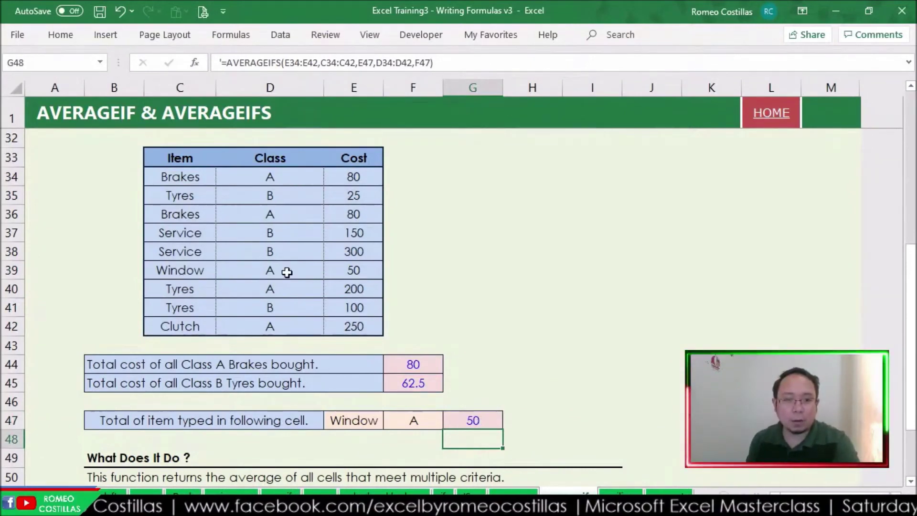
- Point out the Window/Class A row, then pick Service in E47 and check G47's formula
left_click_drag(225, 272, 336, 268)
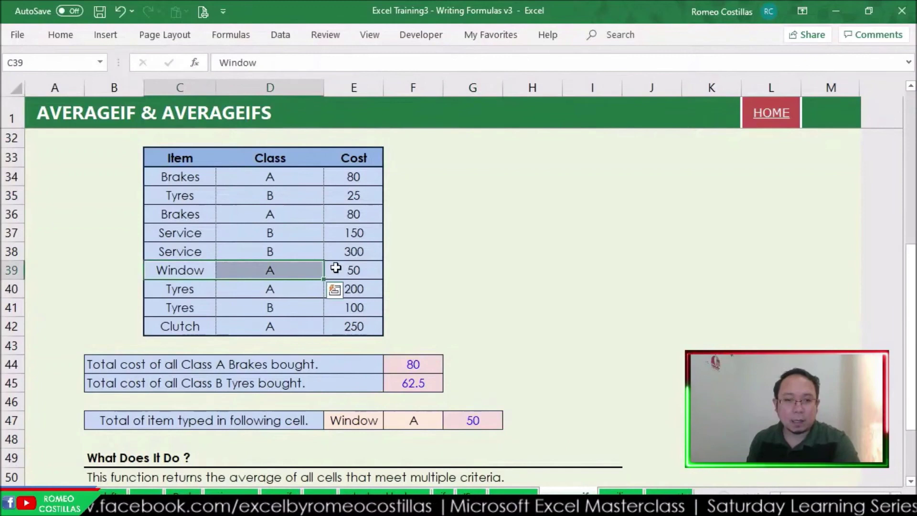
left_click(430, 423)
left_click(368, 421)
left_click(389, 422)
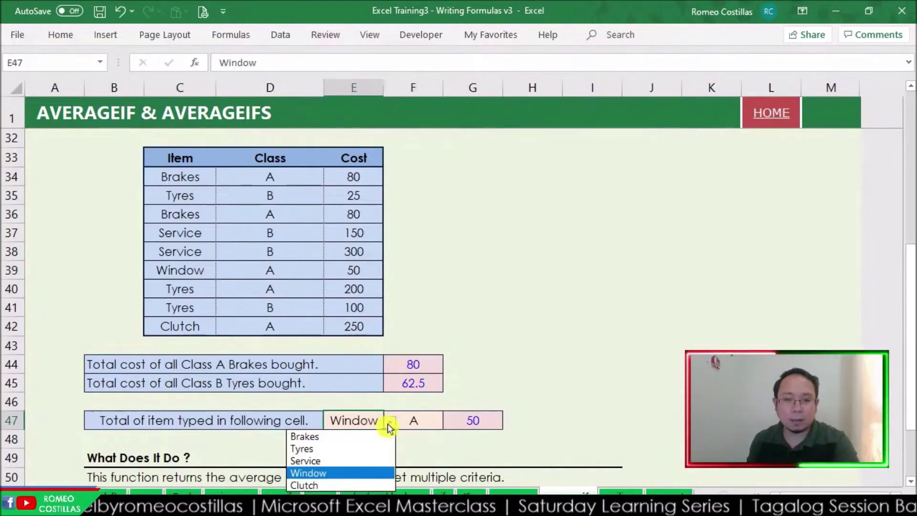
left_click(372, 460)
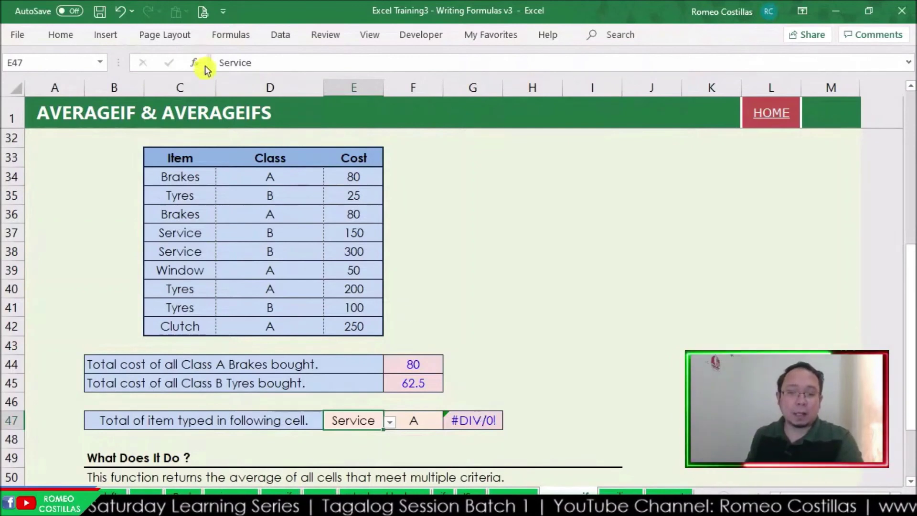
left_click(471, 420)
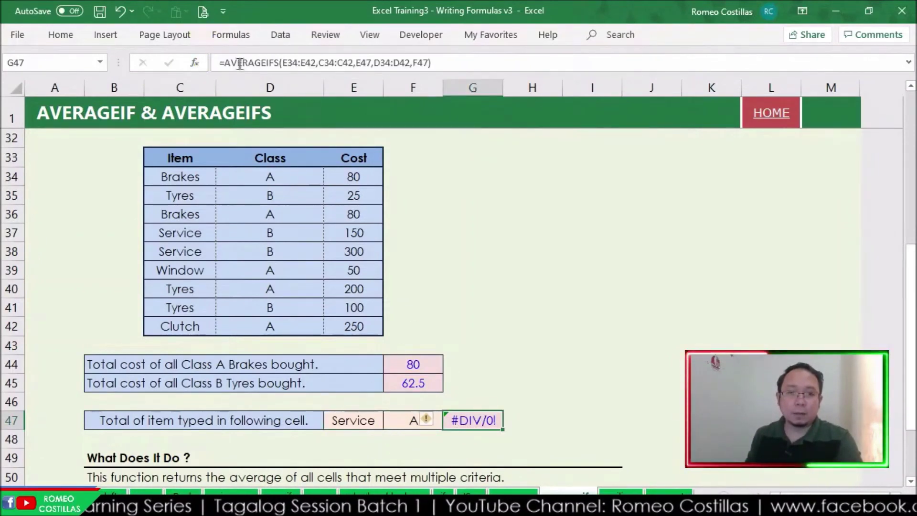
- Switch E47's item back to Window, then to Clutch
left_click(382, 423)
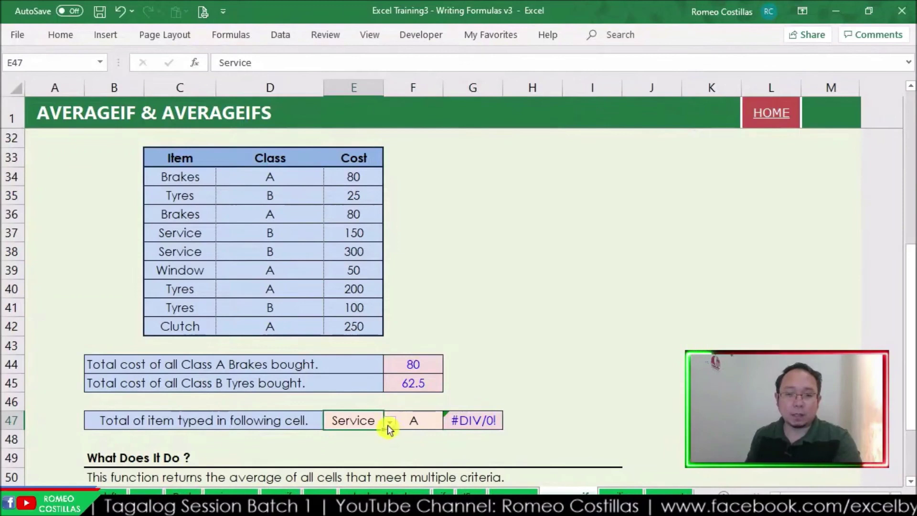
left_click(389, 422)
left_click(374, 471)
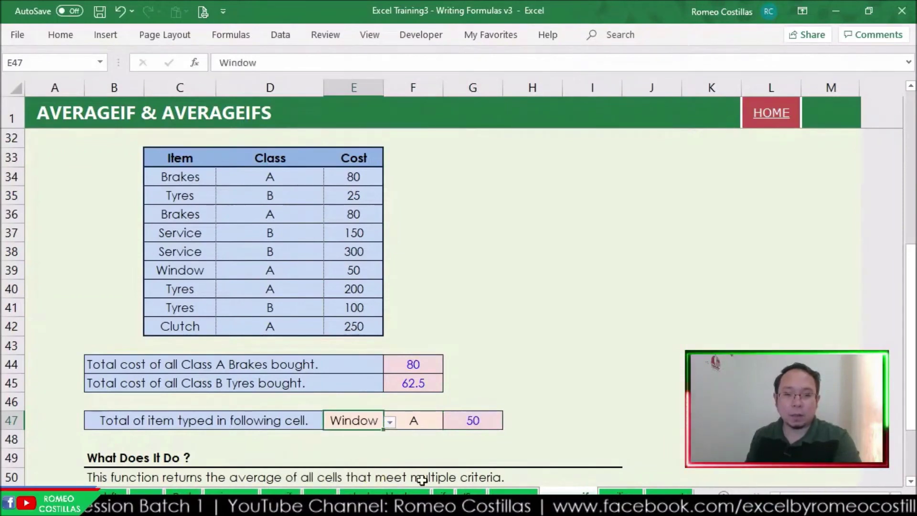
left_click(389, 422)
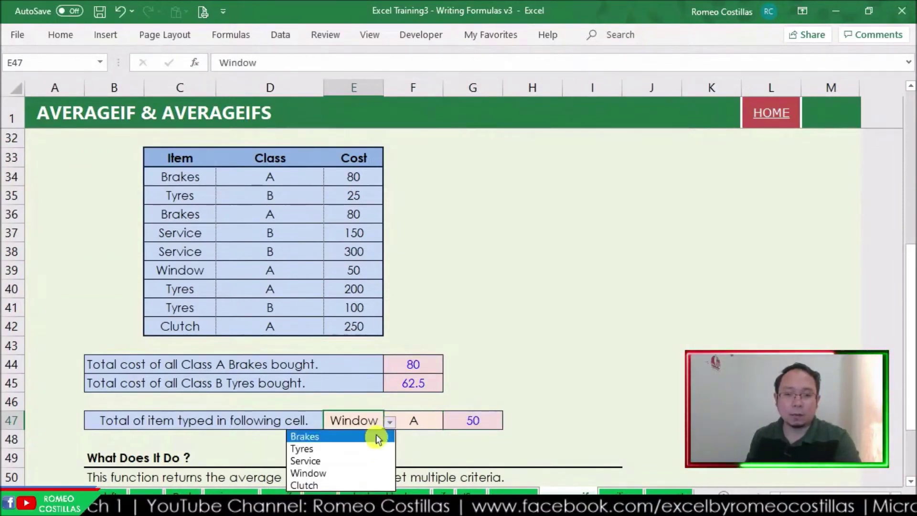
left_click(374, 482)
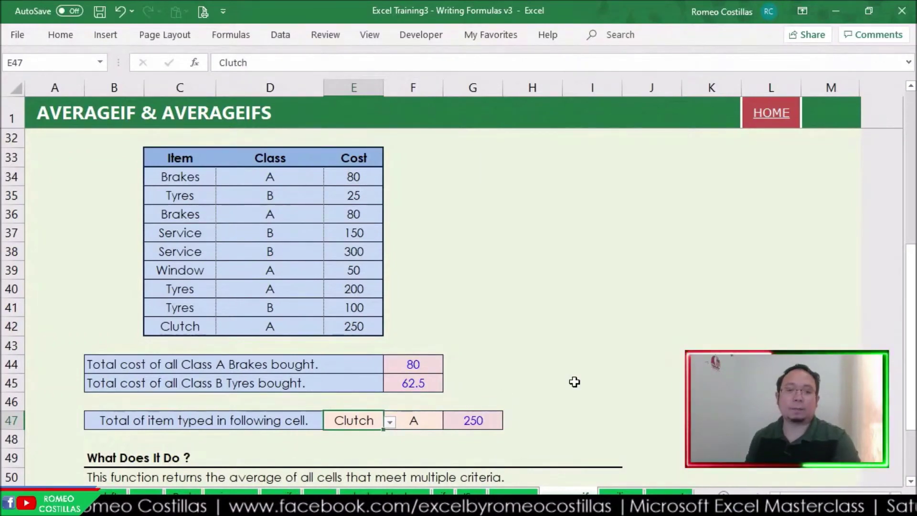
- Scroll down to the syntax notes, then back up to the dated Item table near row 2
scroll(545, 285, "down", 5)
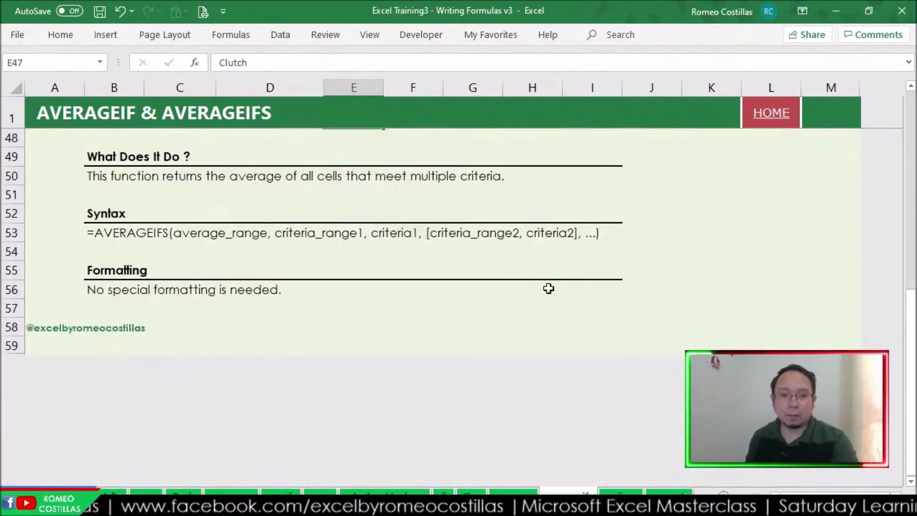
scroll(546, 291, "up", 7)
scroll(550, 289, "up", 9)
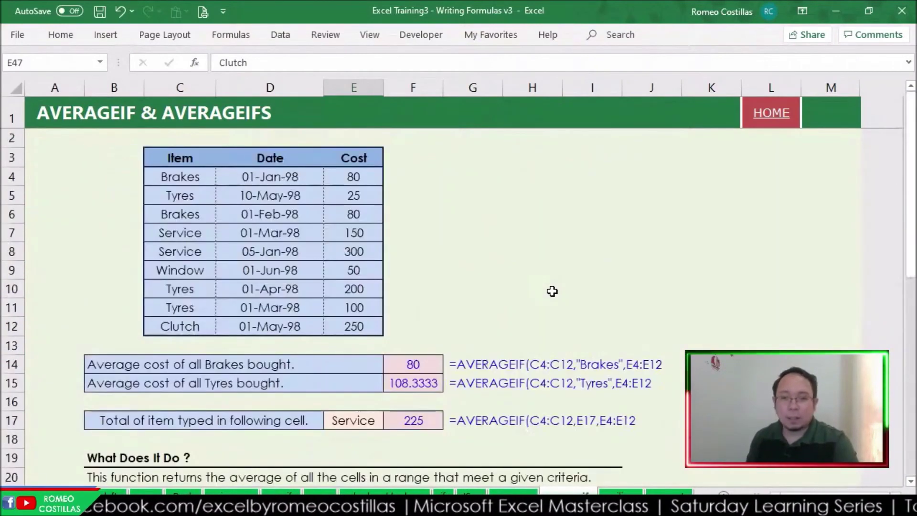